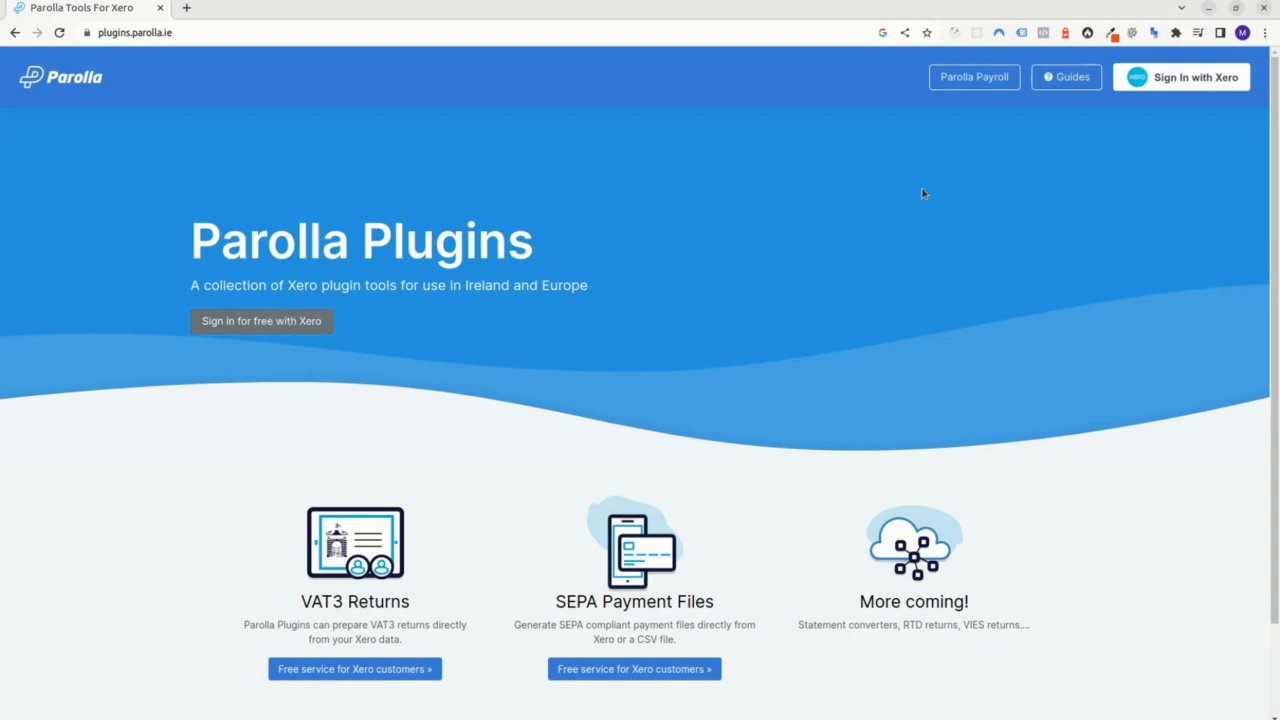
# Sign in to Parolla Plugins with the Xero account using the prefilled login details.
pyautogui.click(1183, 79)
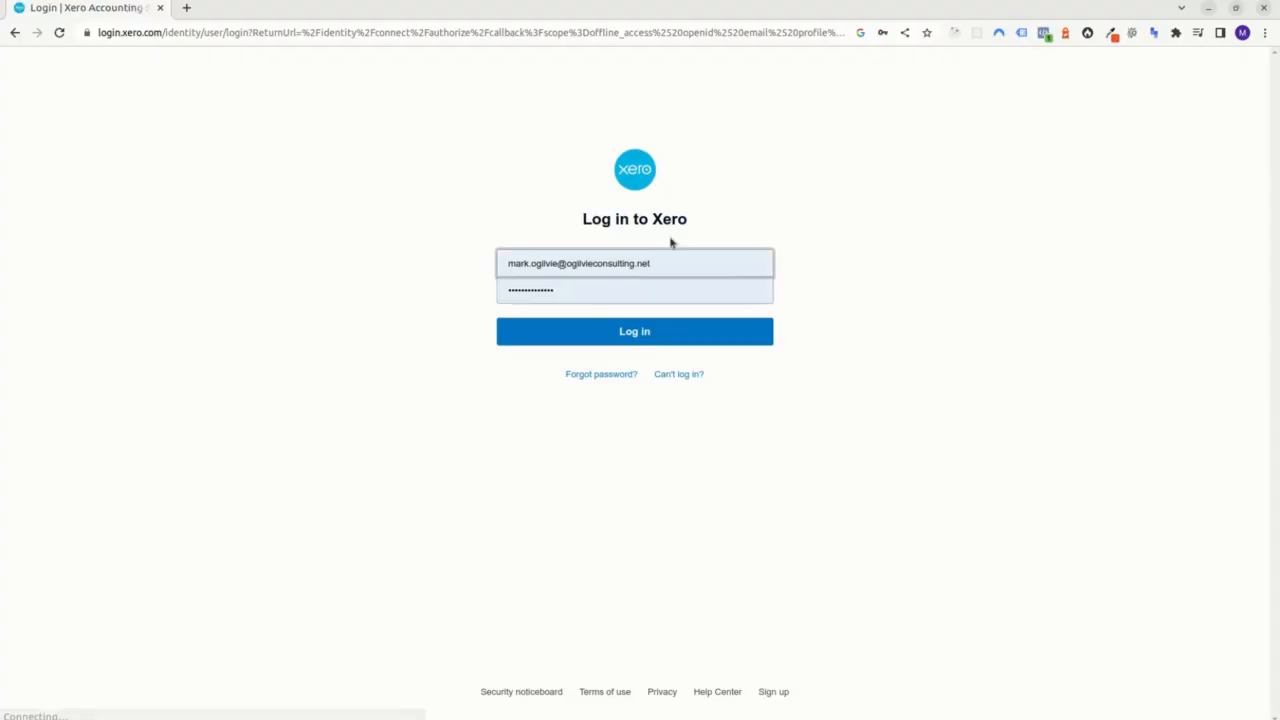
pyautogui.click(636, 335)
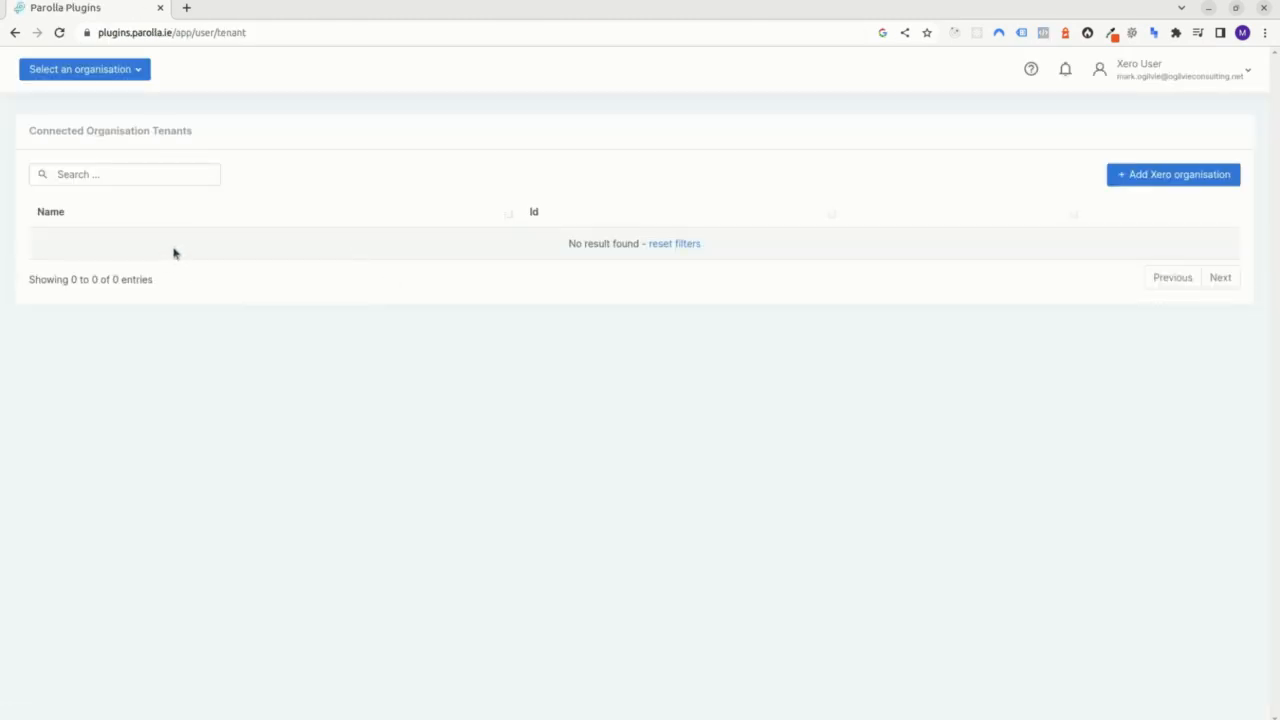
# Add Demo Company (Global) as a connected Xero organisation and allow Parolla Plugins access to it.
pyautogui.click(1190, 181)
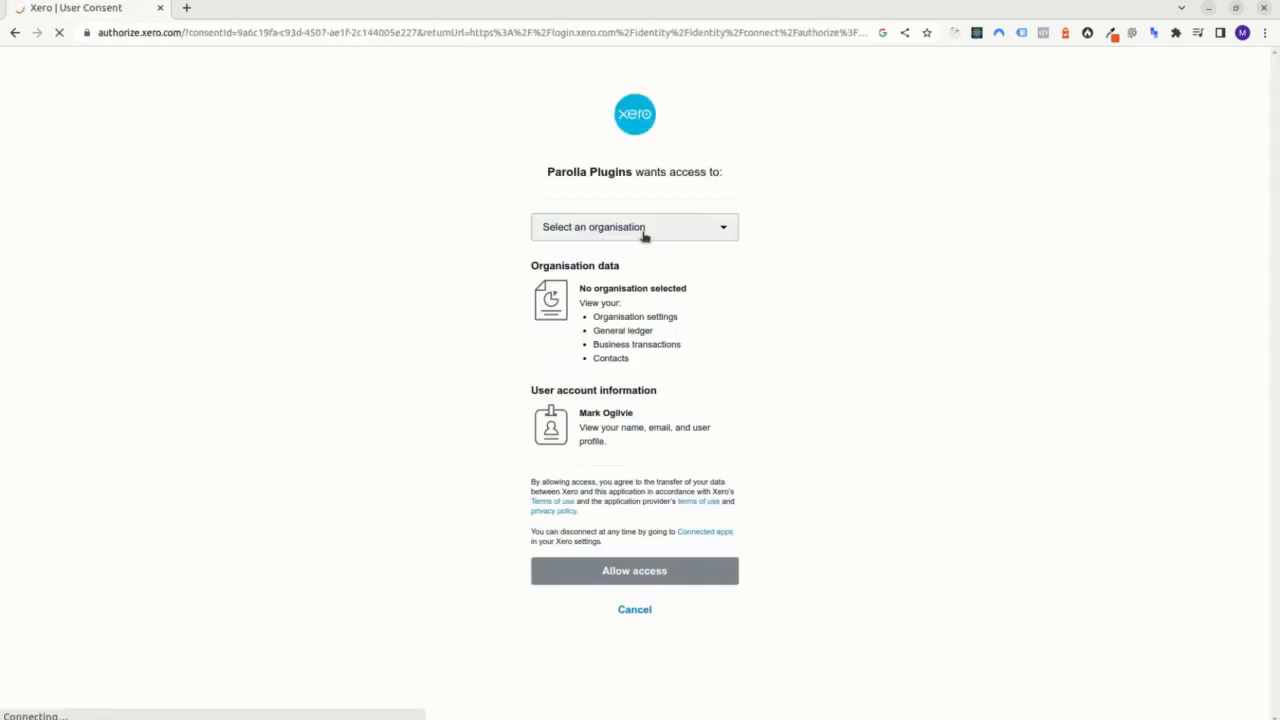
pyautogui.click(644, 234)
pyautogui.scroll(-2, 666, 563)
pyautogui.click(600, 604)
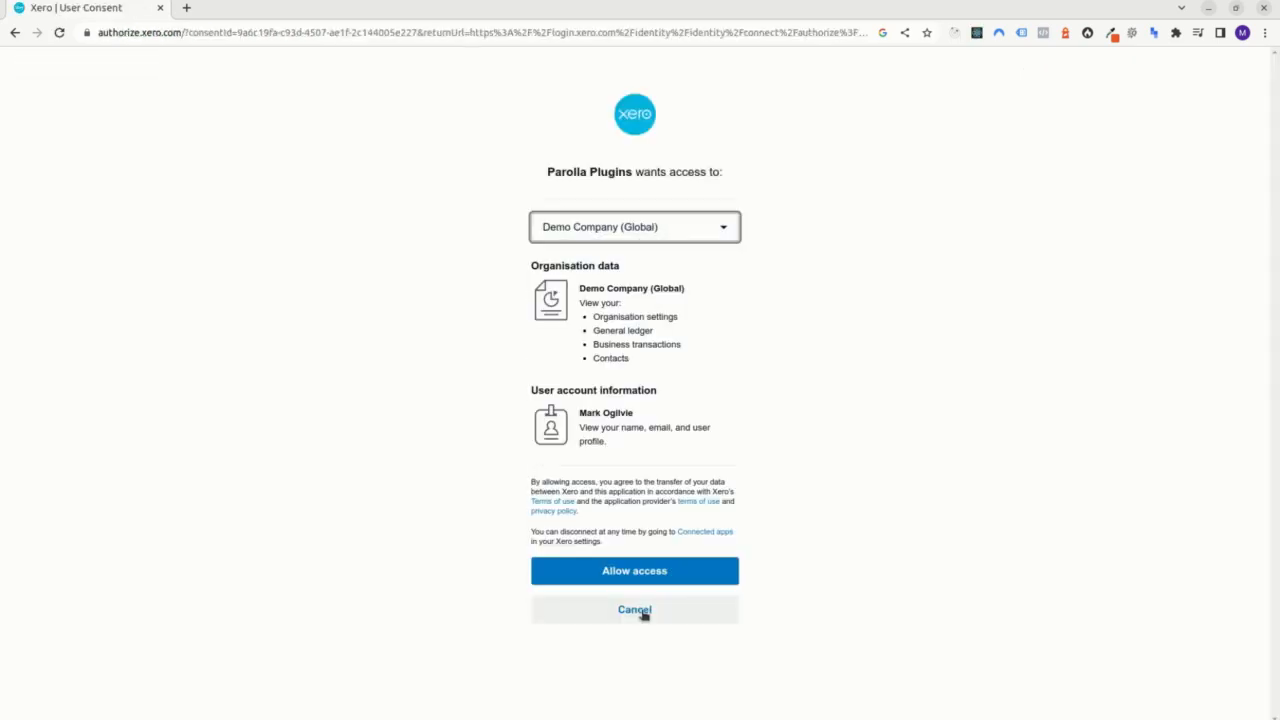
pyautogui.click(654, 575)
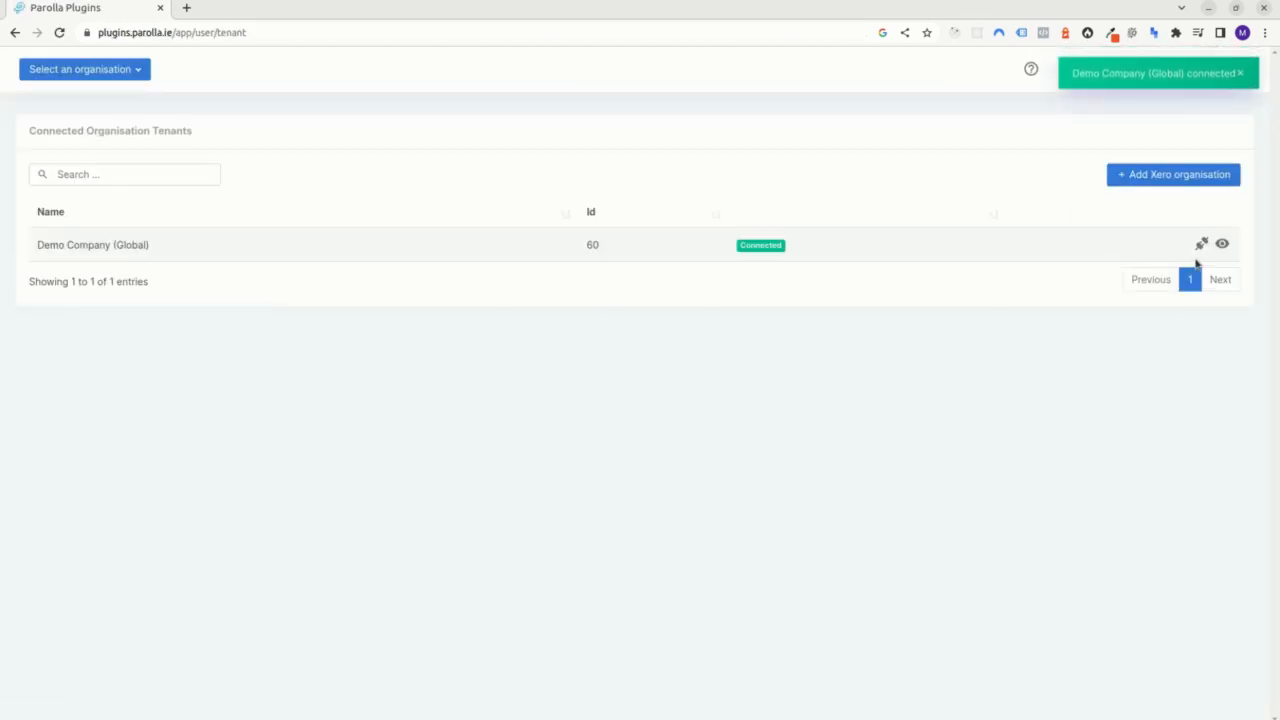
# Switch to the Demo Company (Global) organisation and display its current tax rates.
pyautogui.click(1222, 244)
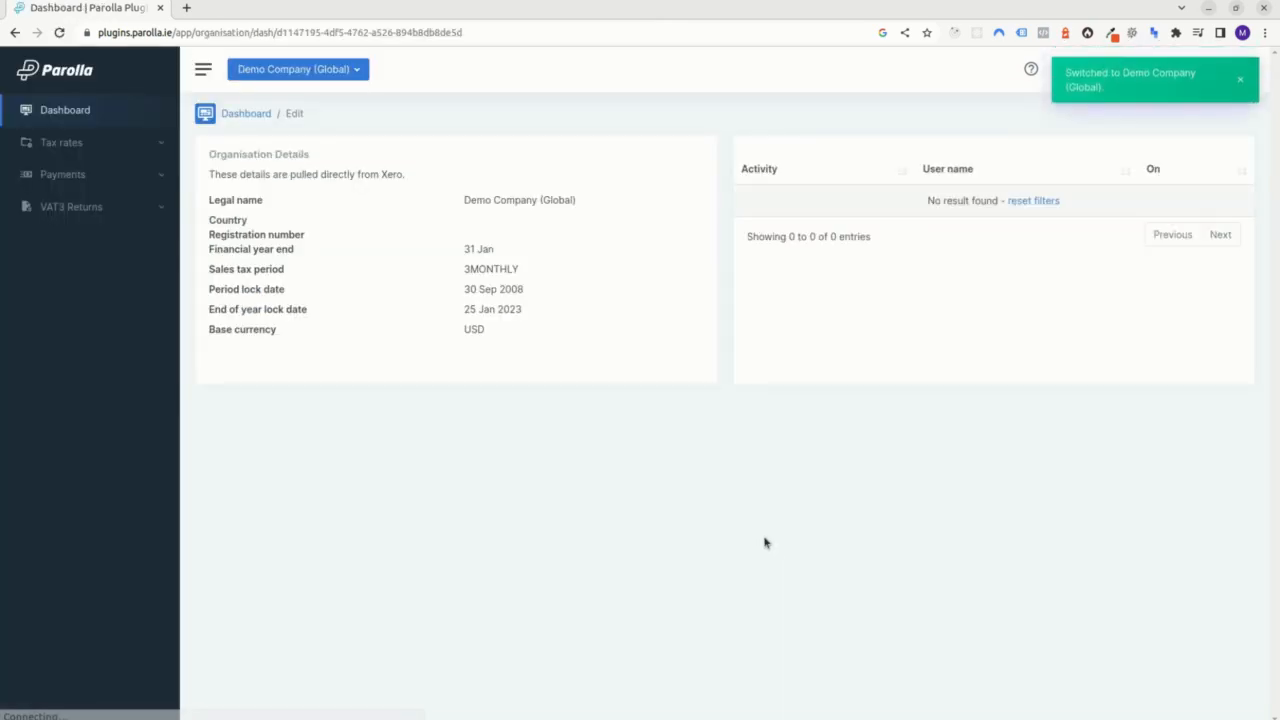
pyautogui.click(91, 143)
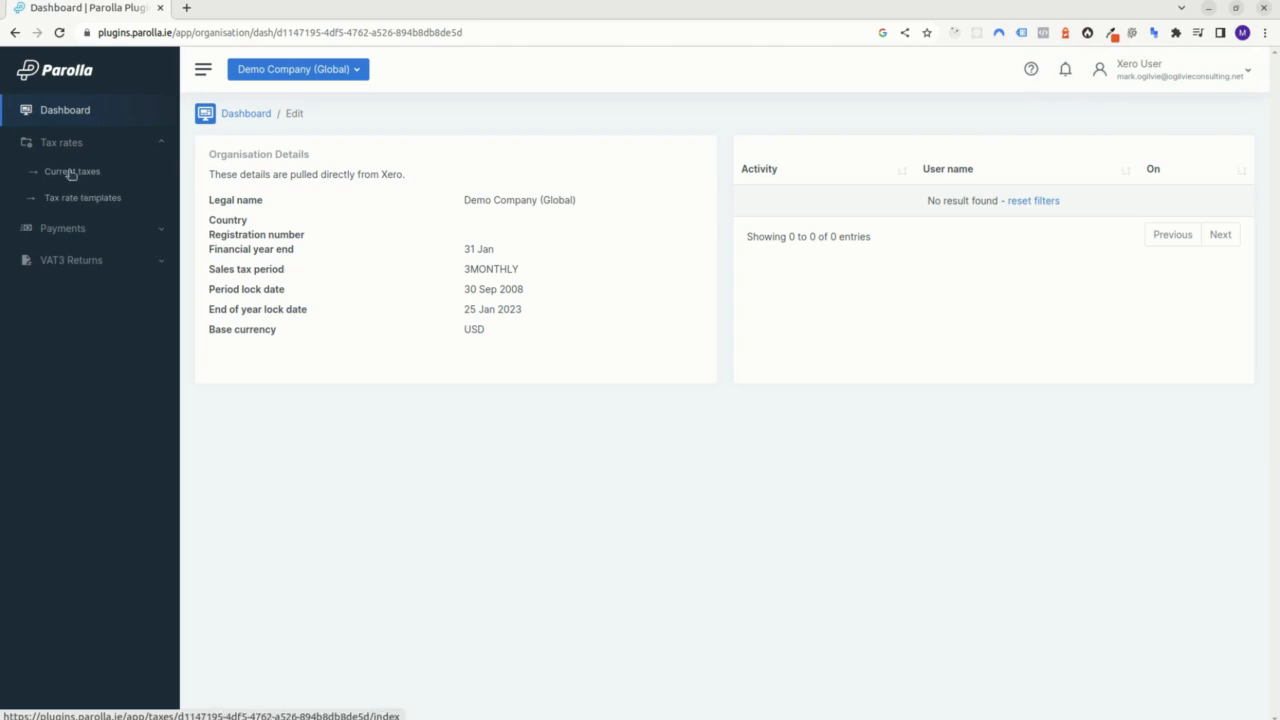
pyautogui.click(61, 175)
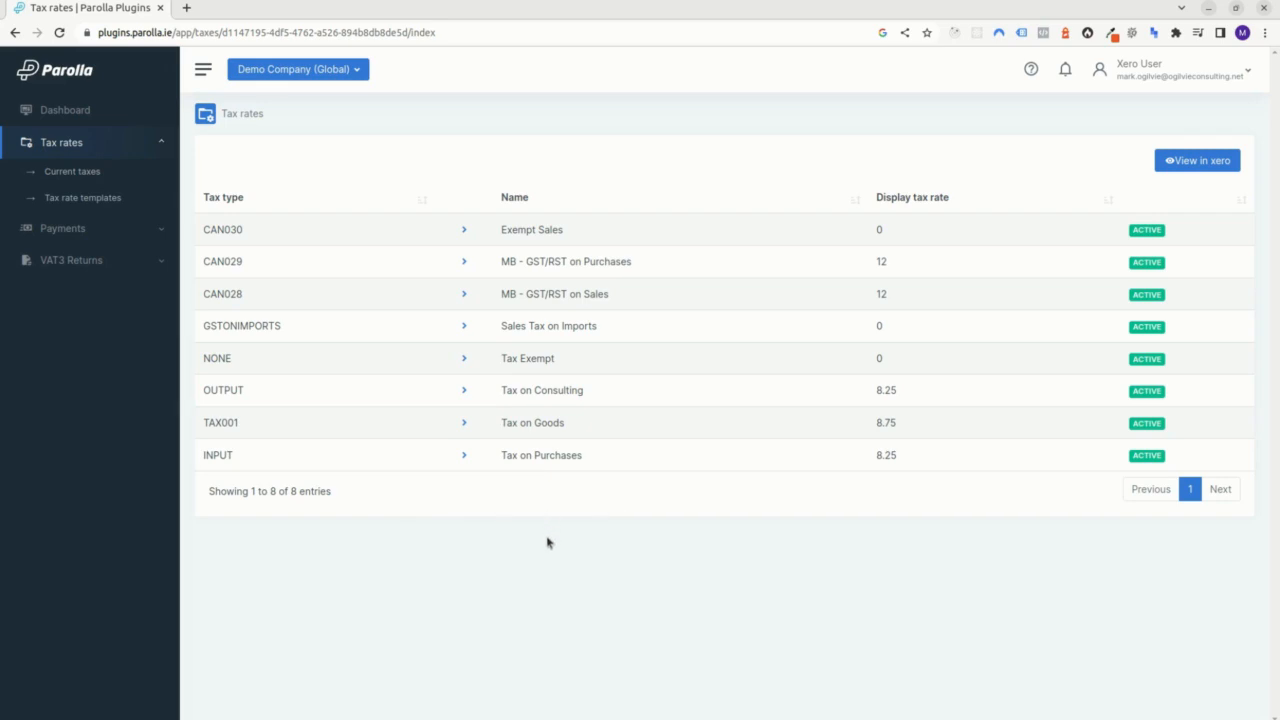
# View the organisation's tax rates in Xero and inspect the blank new tax rate form without saving it.
pyautogui.click(1205, 162)
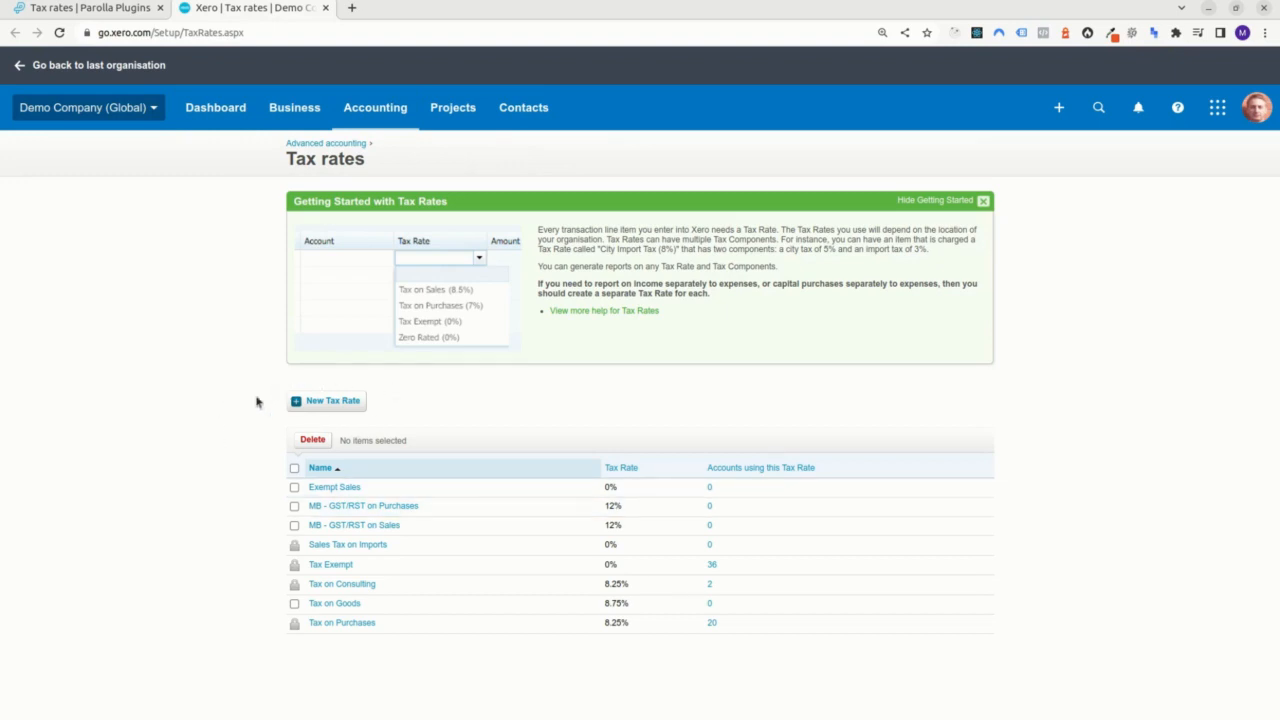
pyautogui.click(302, 404)
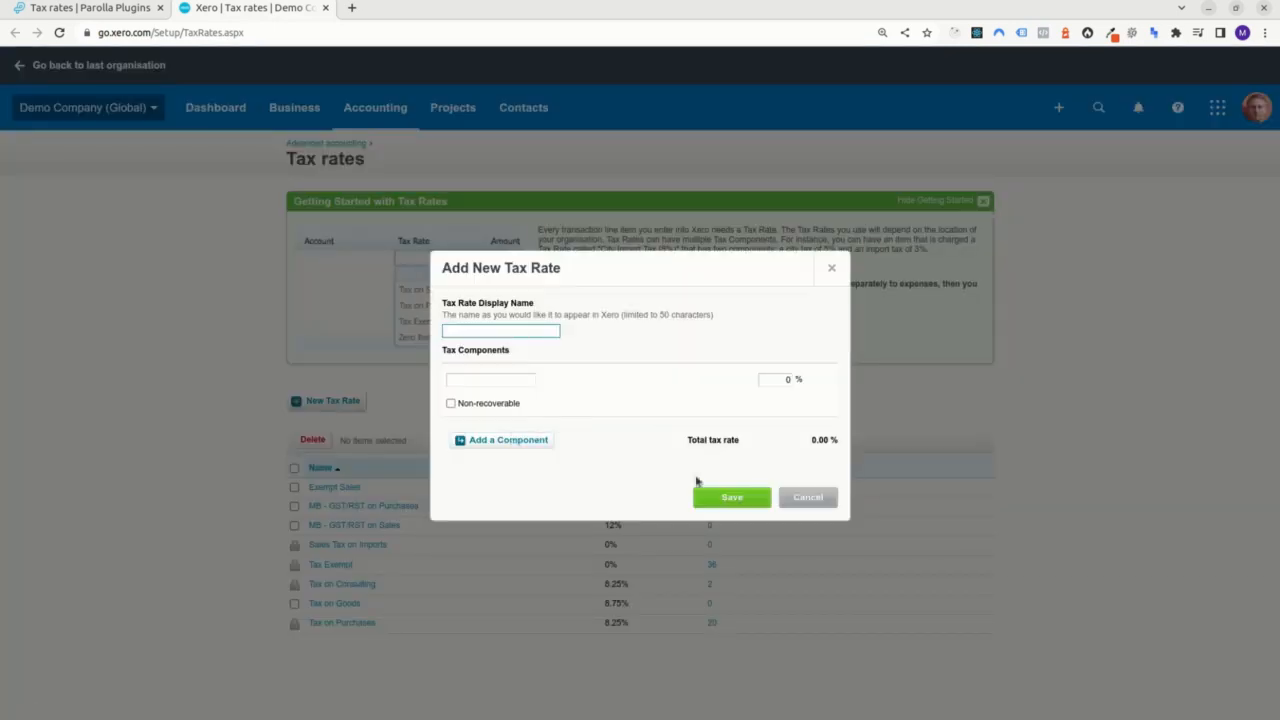
pyautogui.click(801, 497)
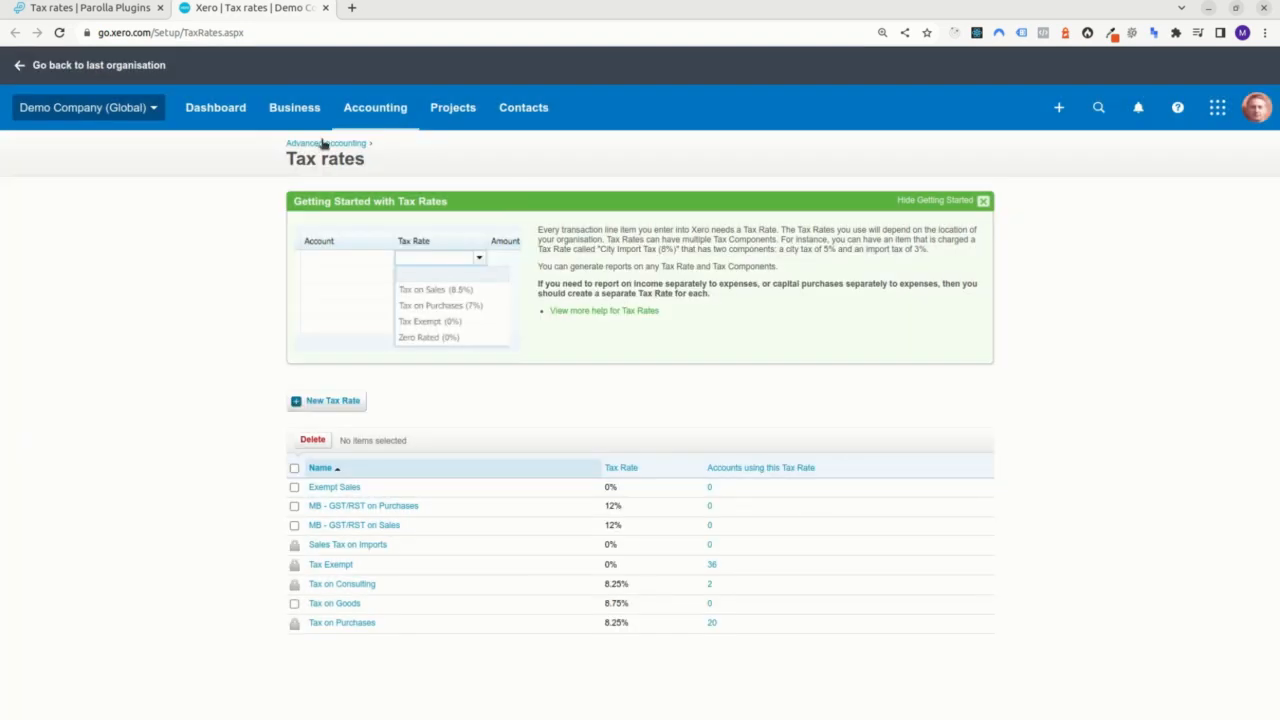
# Return to Parolla Plugins, open the public Standard Tax Options ROI 2023 template and look through its tax rates.
pyautogui.click(108, 15)
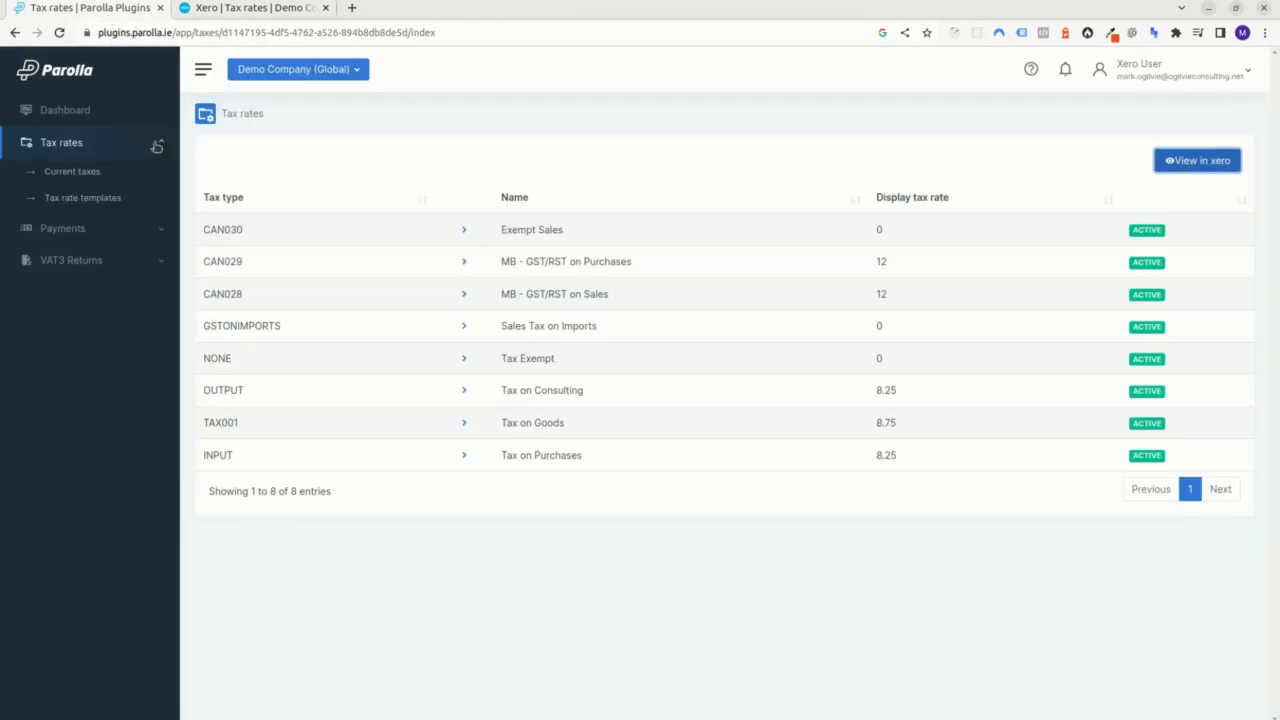
pyautogui.click(113, 207)
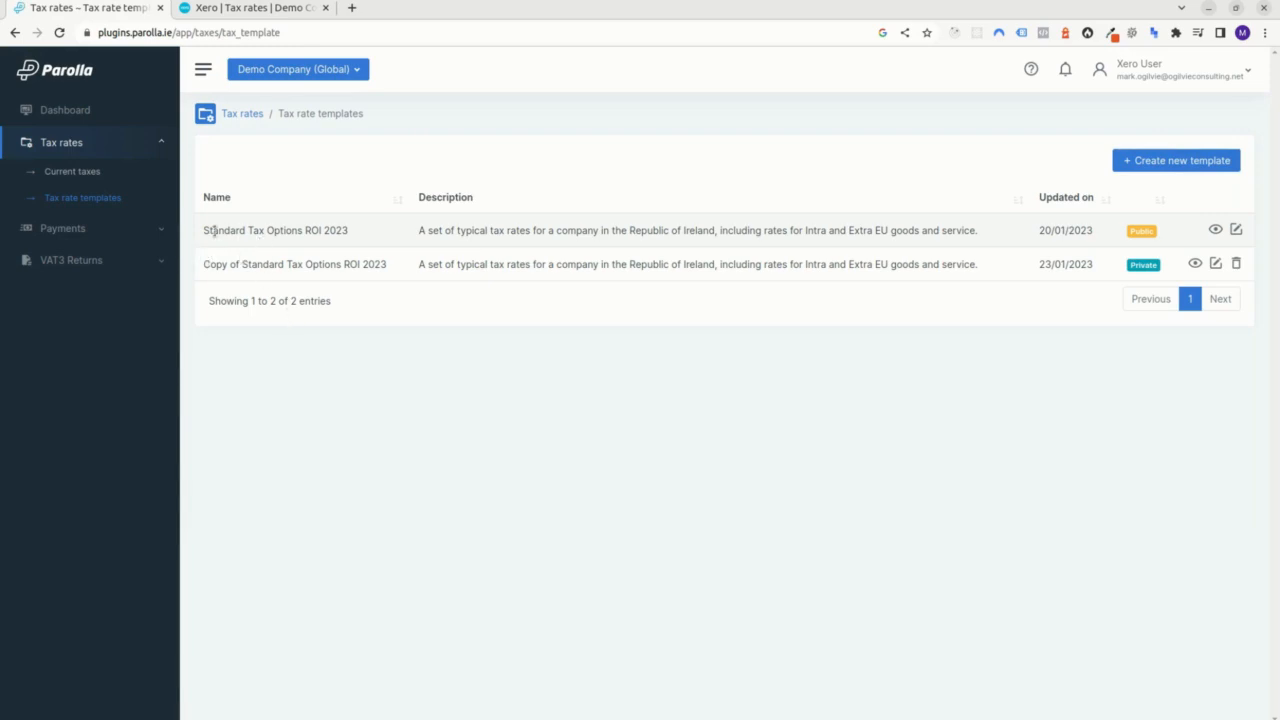
pyautogui.moveTo(203, 231); pyautogui.dragTo(359, 237)
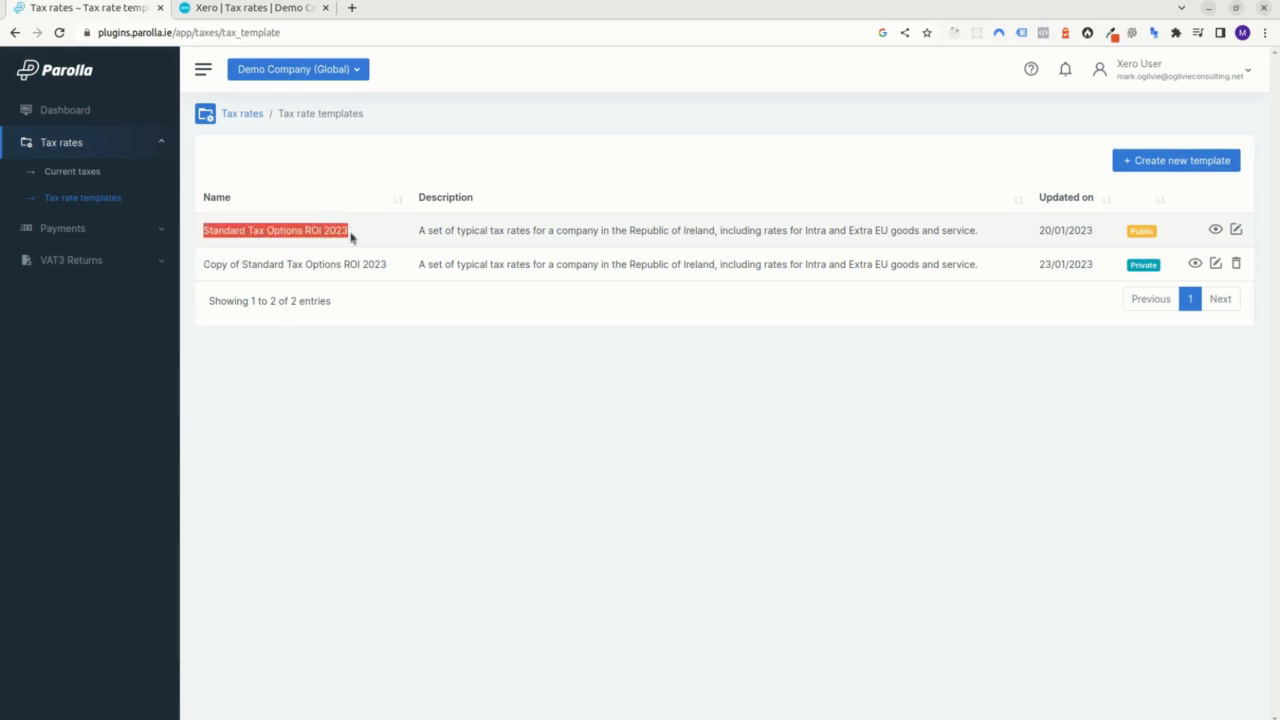
pyautogui.click(1215, 230)
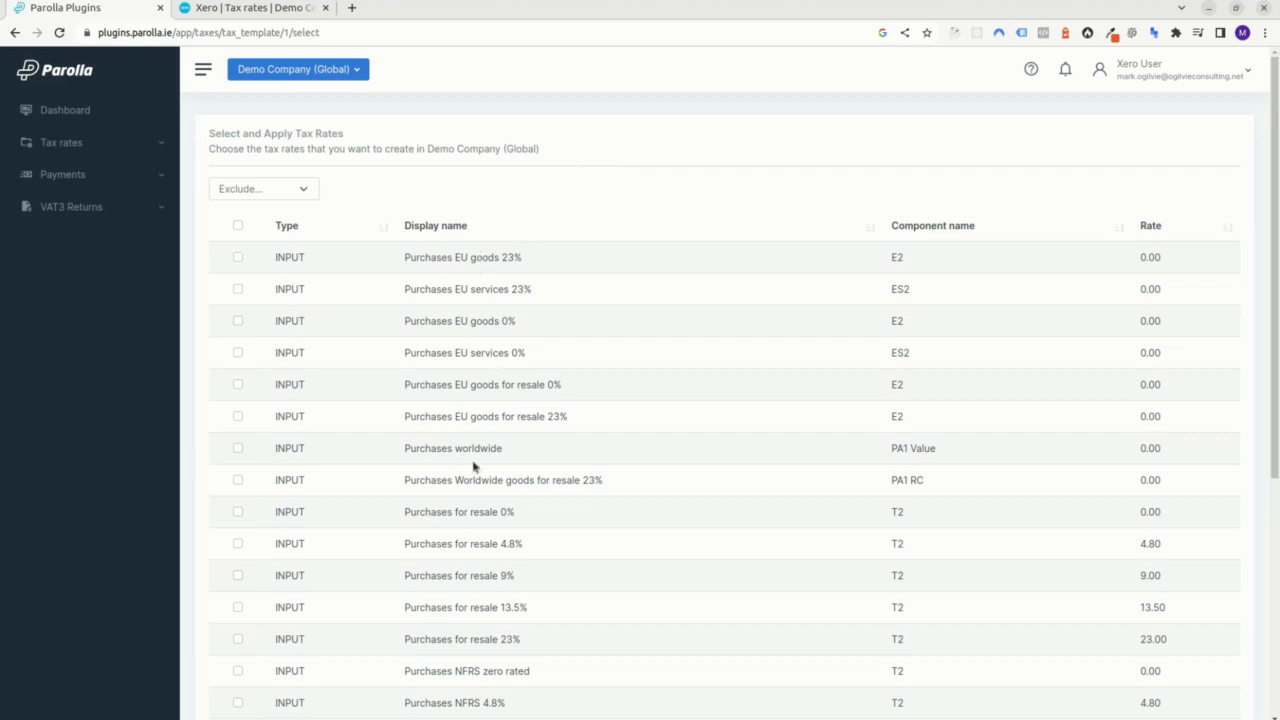
pyautogui.scroll(-2, 474, 467)
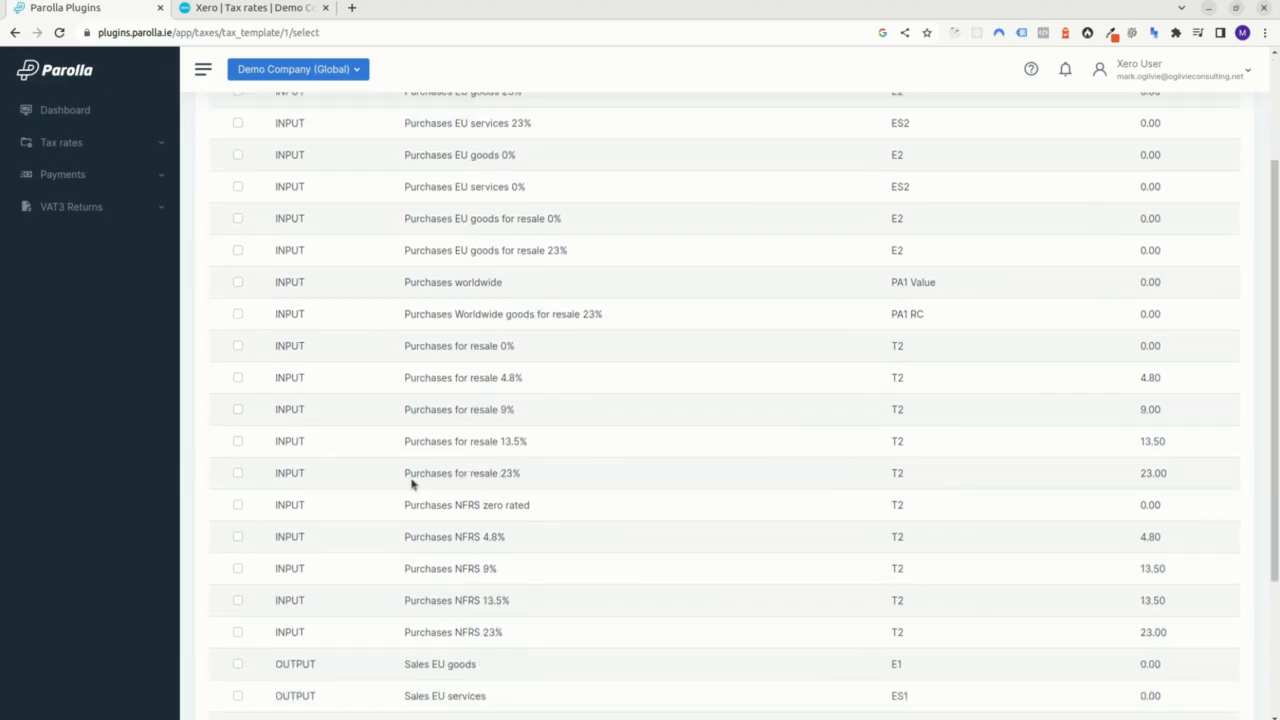
pyautogui.scroll(-2, 476, 473)
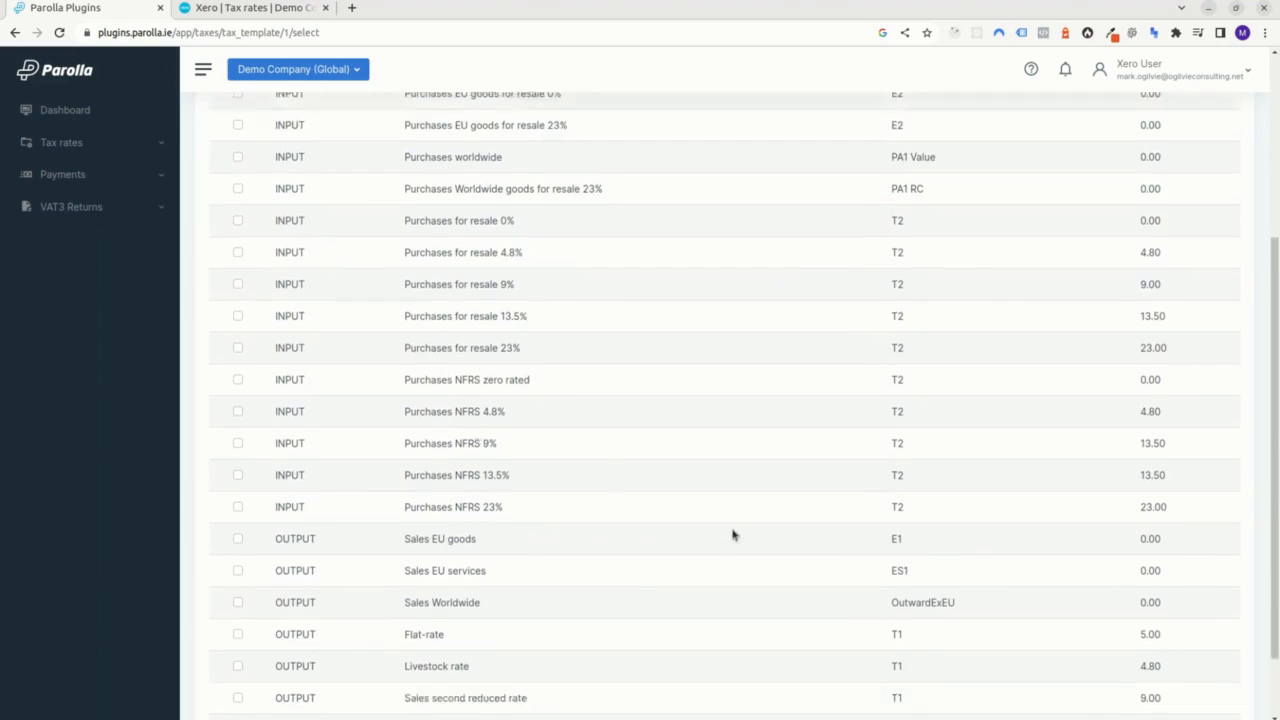
pyautogui.scroll(-1, 1166, 645)
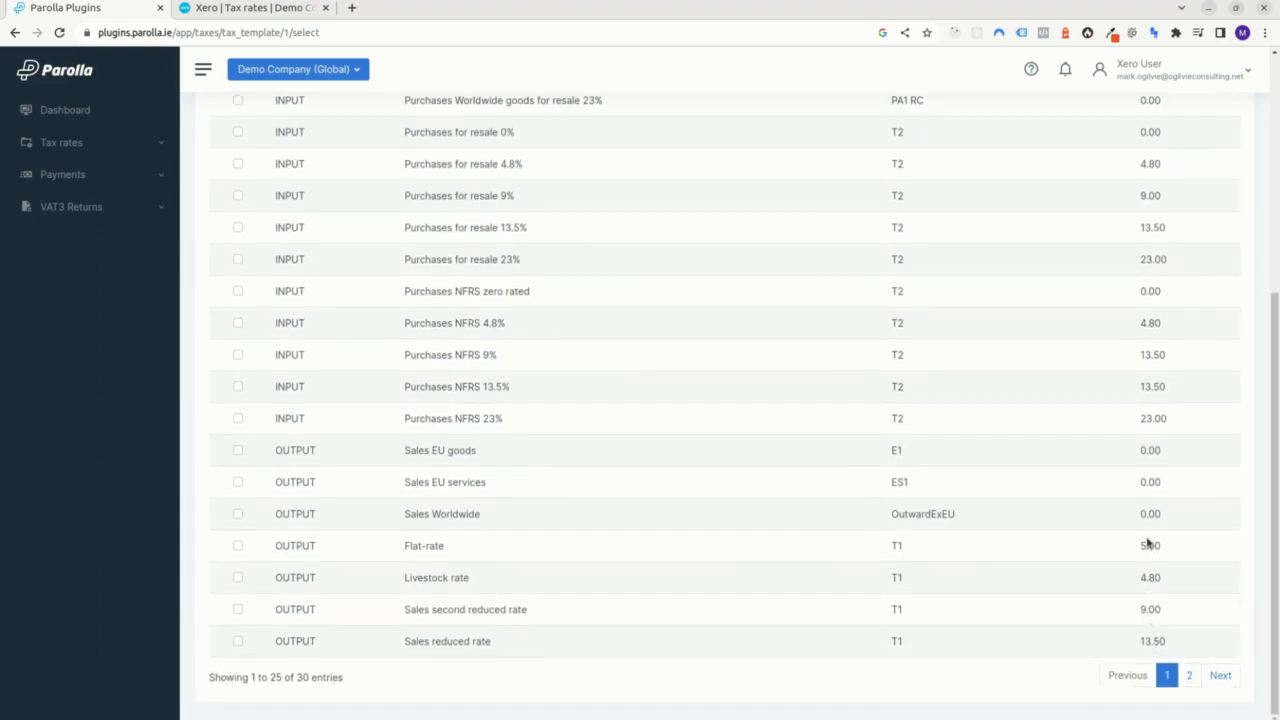
pyautogui.scroll(5, 1060, 540)
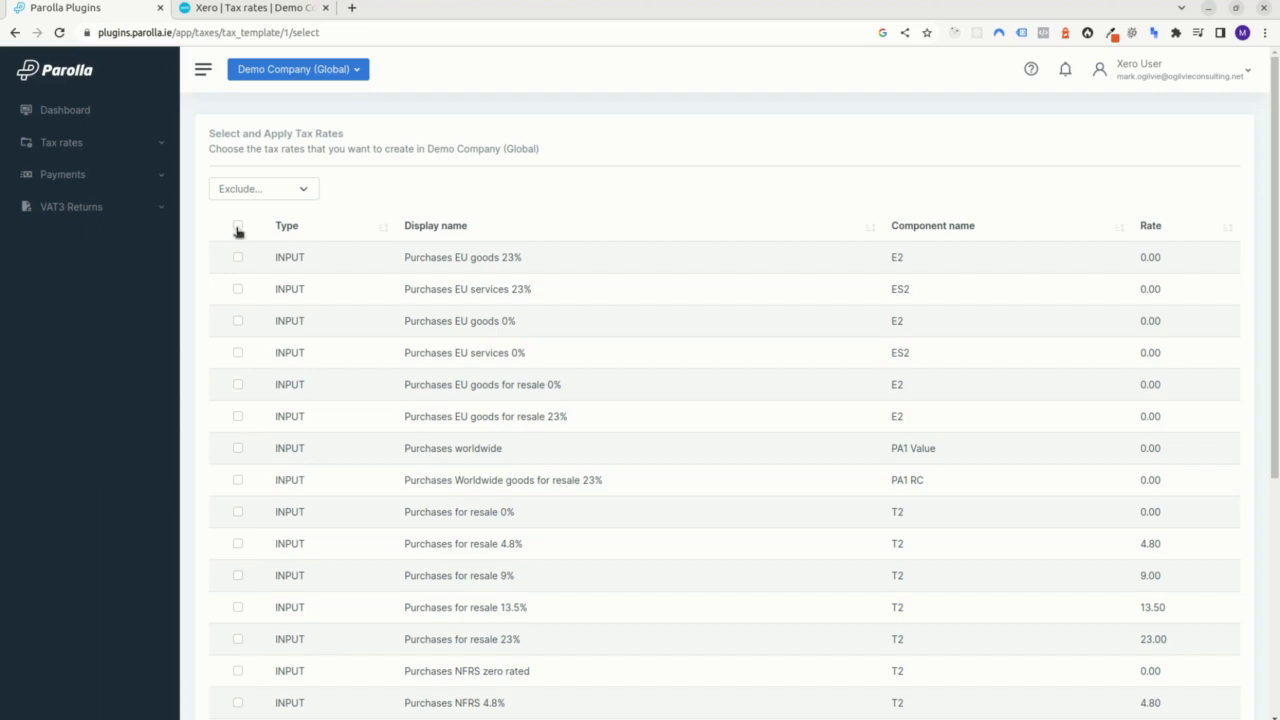
# Select the Purchases EU goods and EU services rates at 23% and 0% in the template.
pyautogui.click(243, 259)
pyautogui.click(237, 323)
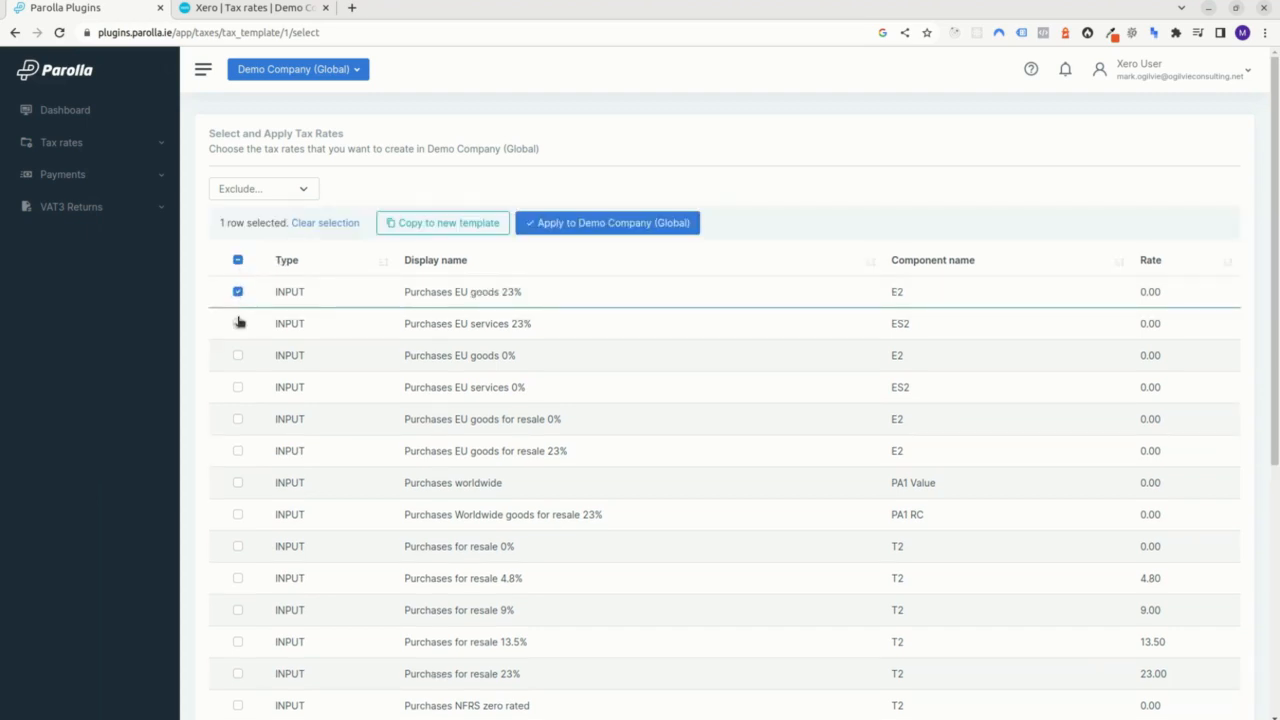
pyautogui.click(237, 355)
pyautogui.click(237, 388)
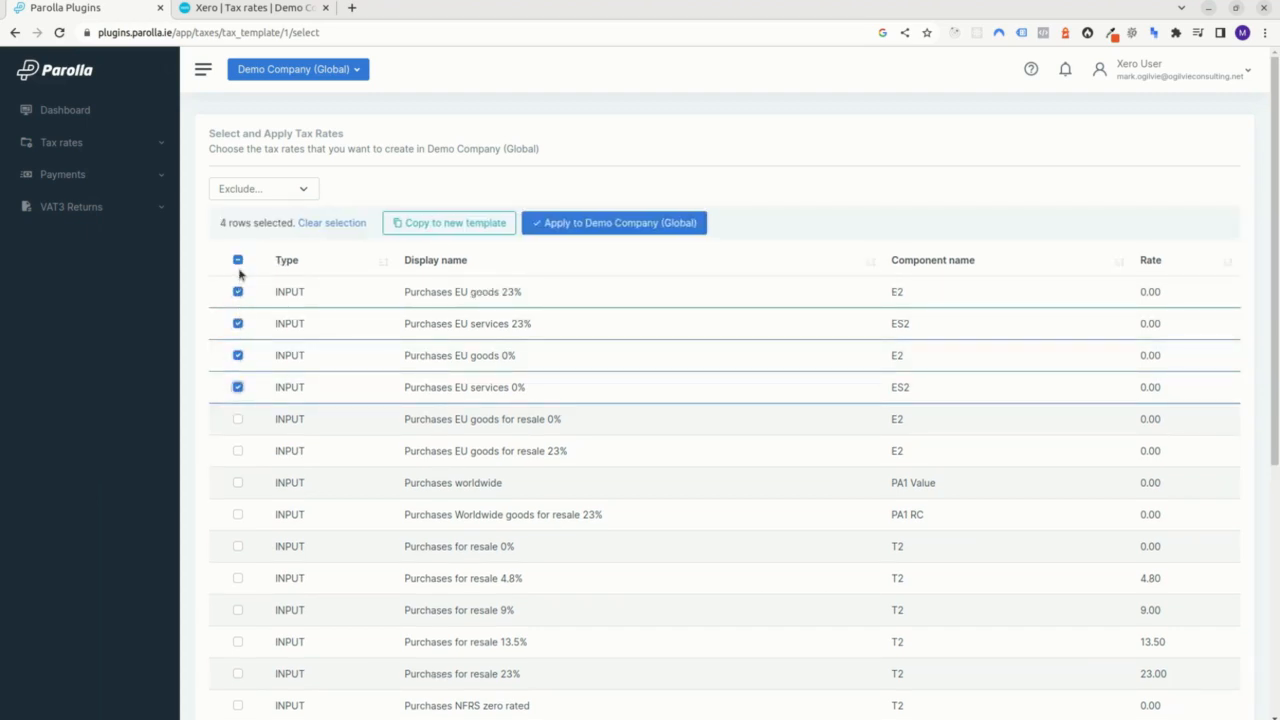
# Select all tax rates on the template's first page and apply them to Demo Company (Global), confirming their creation in Xero.
pyautogui.click(238, 261)
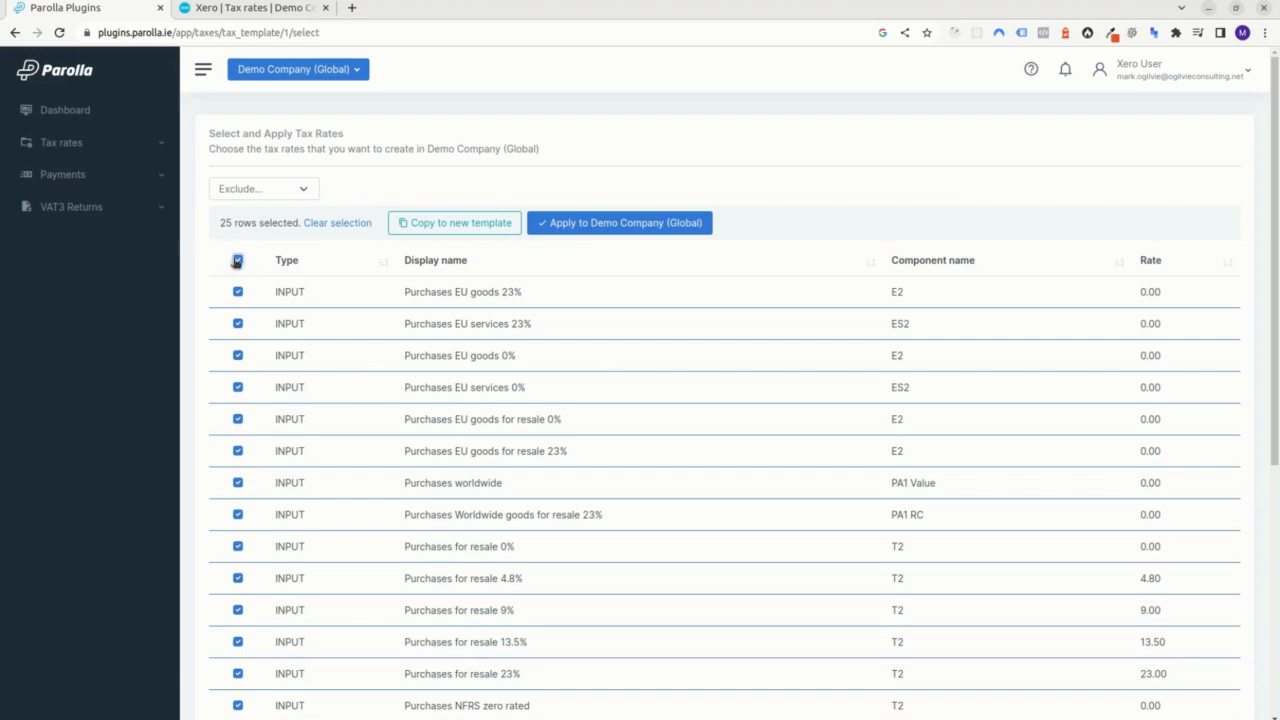
pyautogui.click(648, 226)
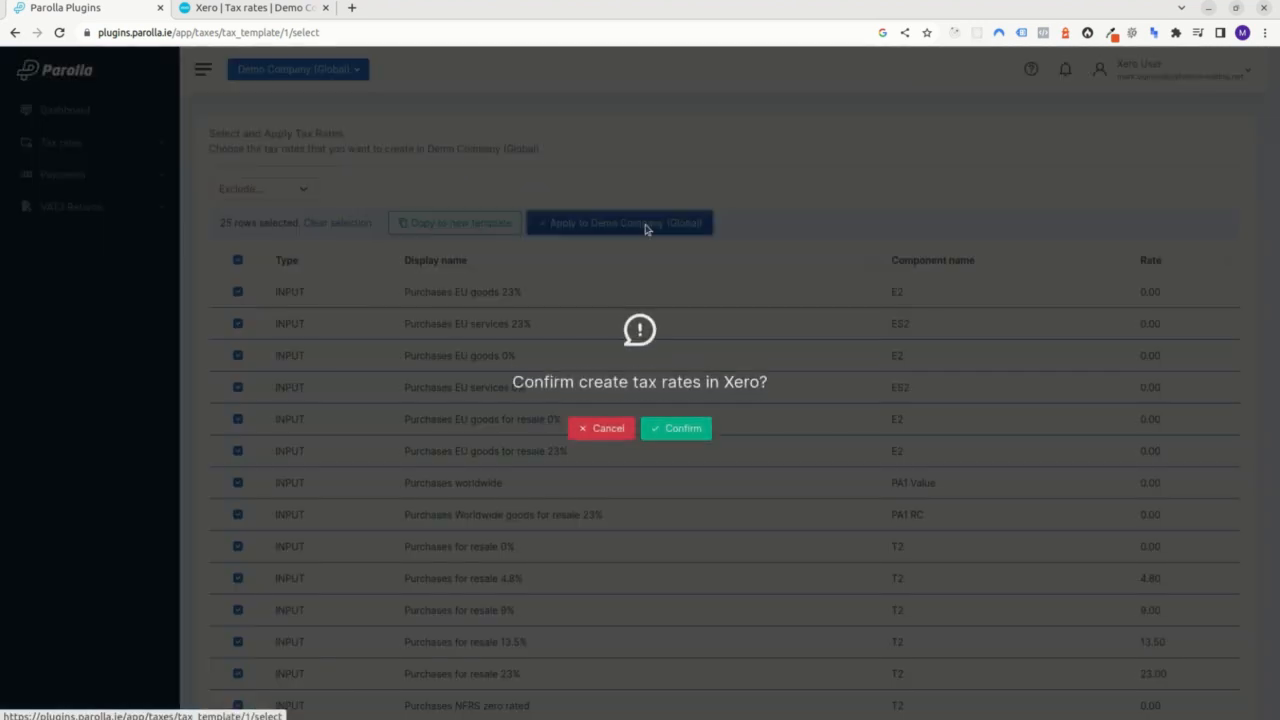
pyautogui.click(678, 438)
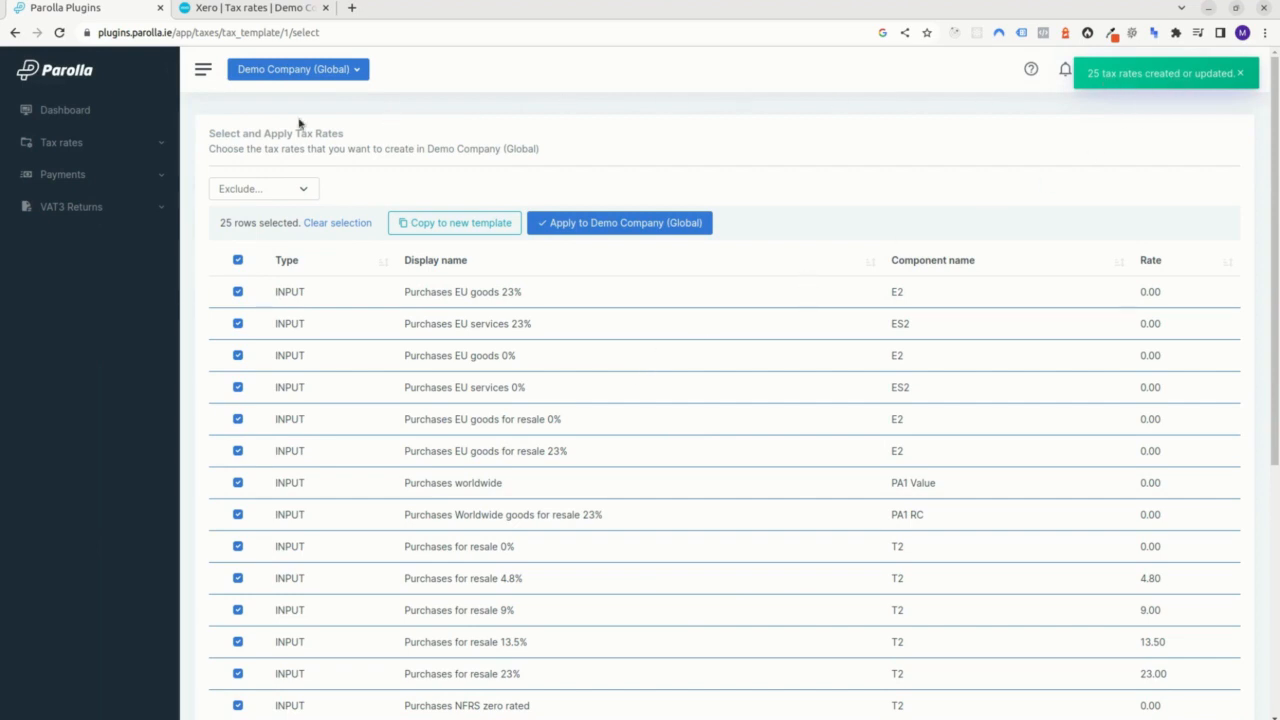
# Review the organisation's current taxes to check the rates applied from the template.
pyautogui.click(62, 146)
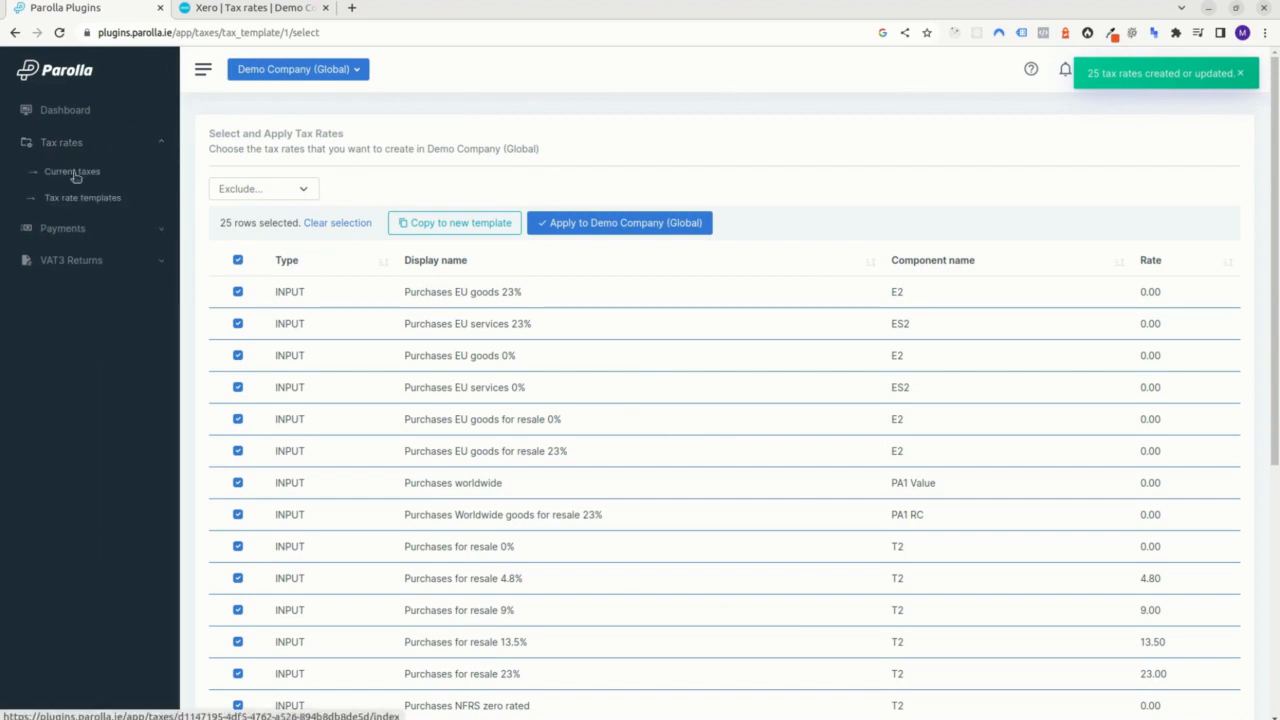
pyautogui.click(70, 172)
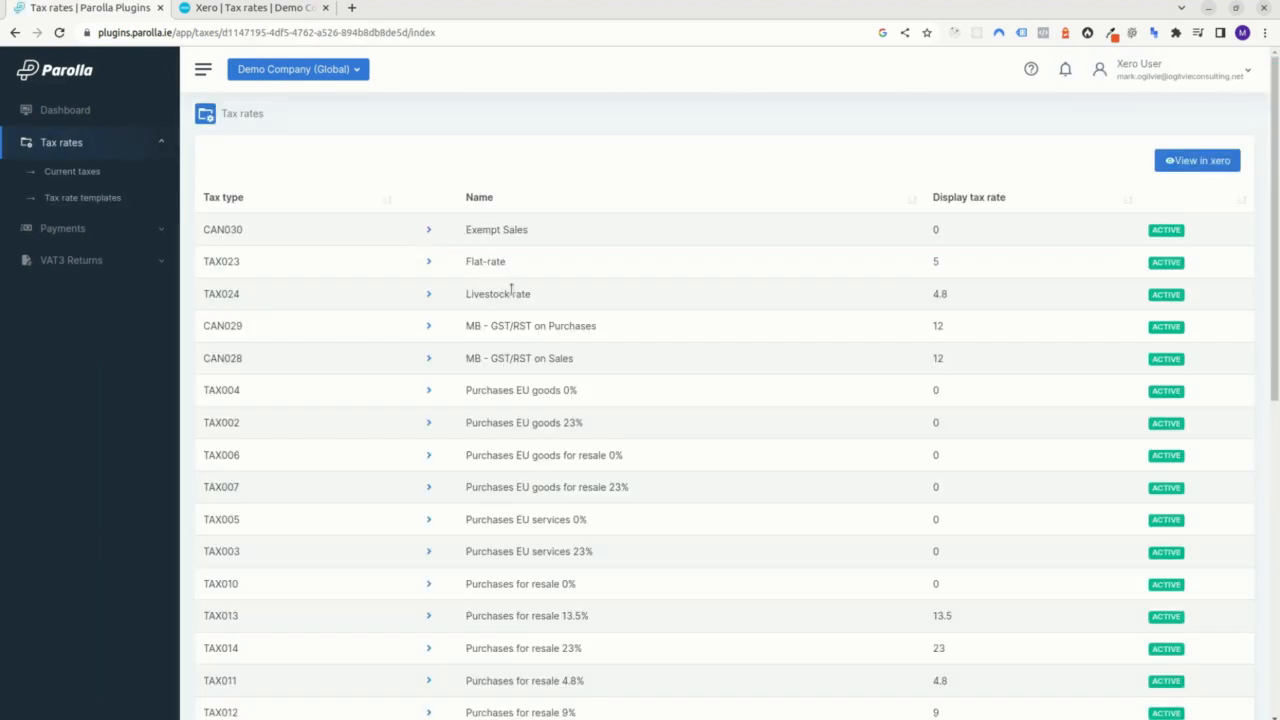
pyautogui.scroll(-3, 511, 290)
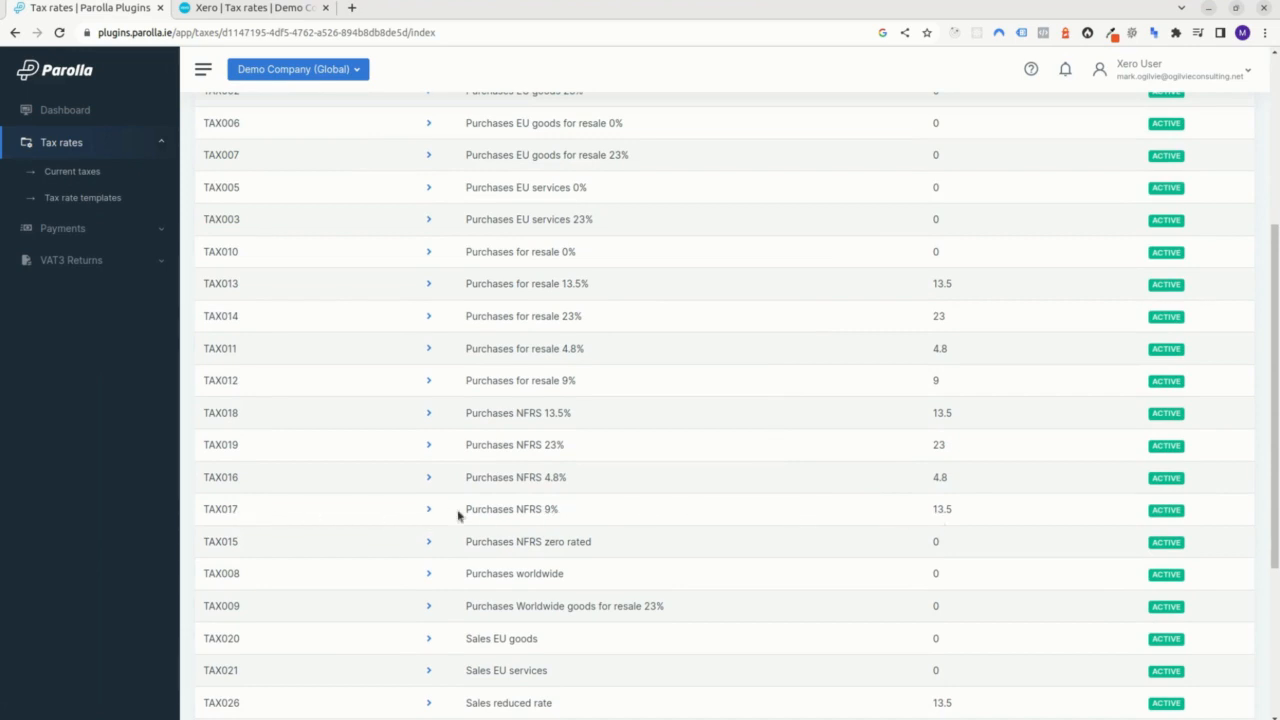
pyautogui.scroll(3, 492, 508)
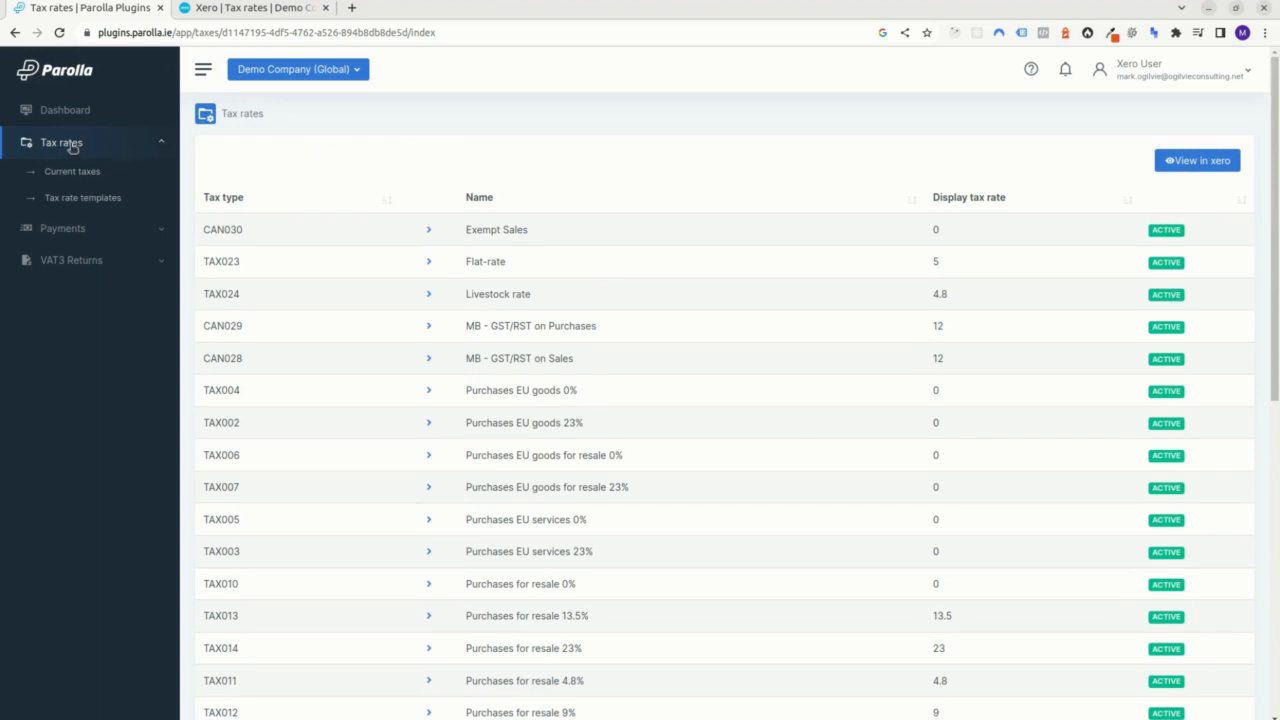
# Copy the Purchases EU goods and EU services rates at 23% and 0% from Standard Tax Options ROI 2023 to a new template.
pyautogui.click(80, 200)
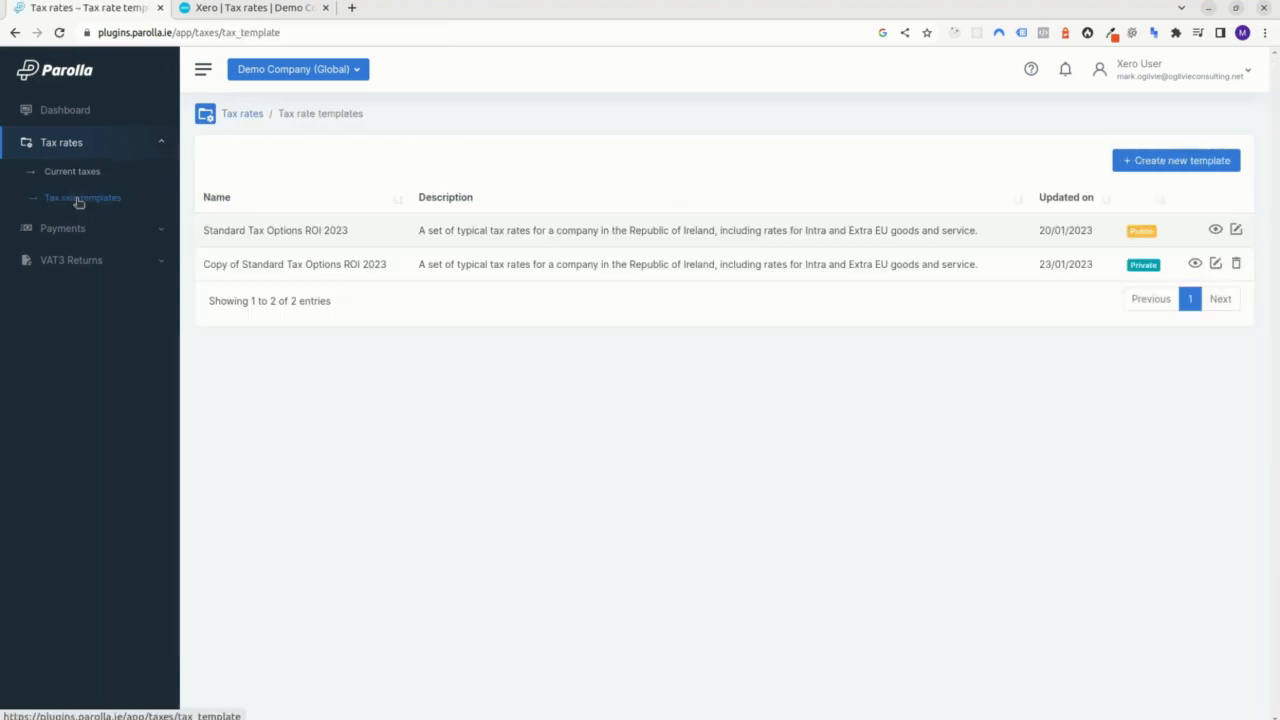
pyautogui.click(1215, 231)
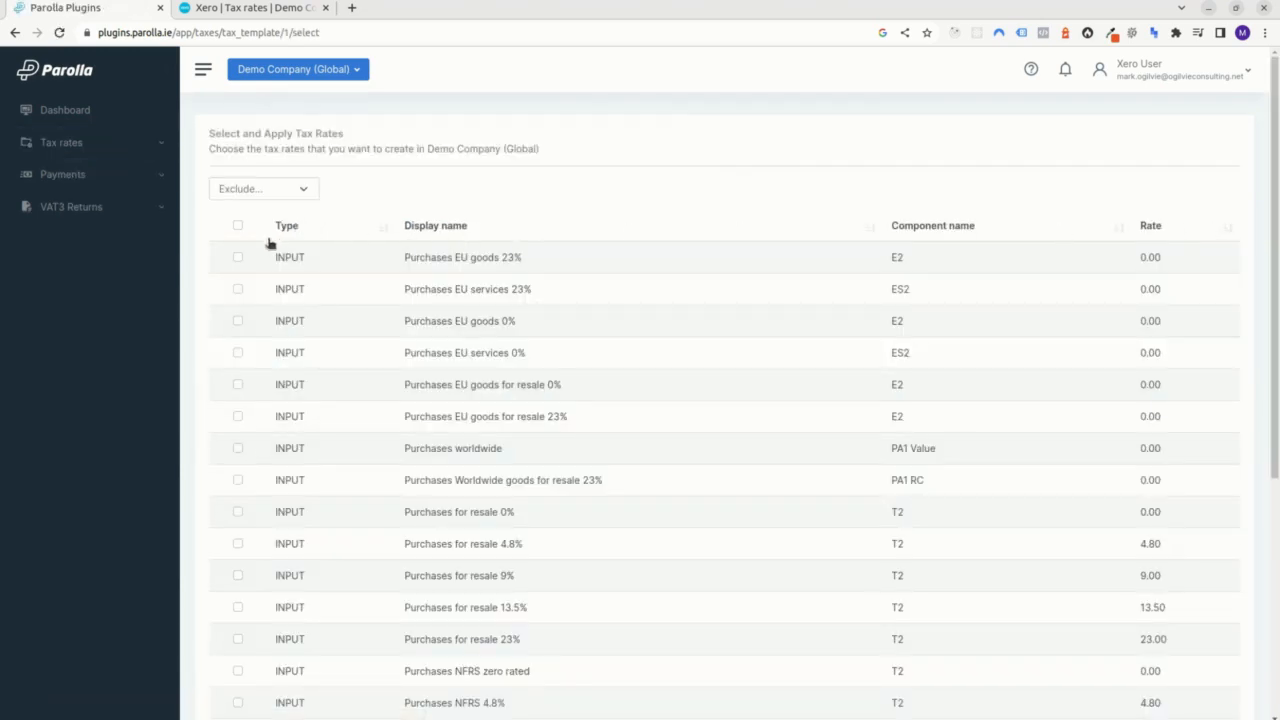
pyautogui.click(238, 258)
pyautogui.click(237, 324)
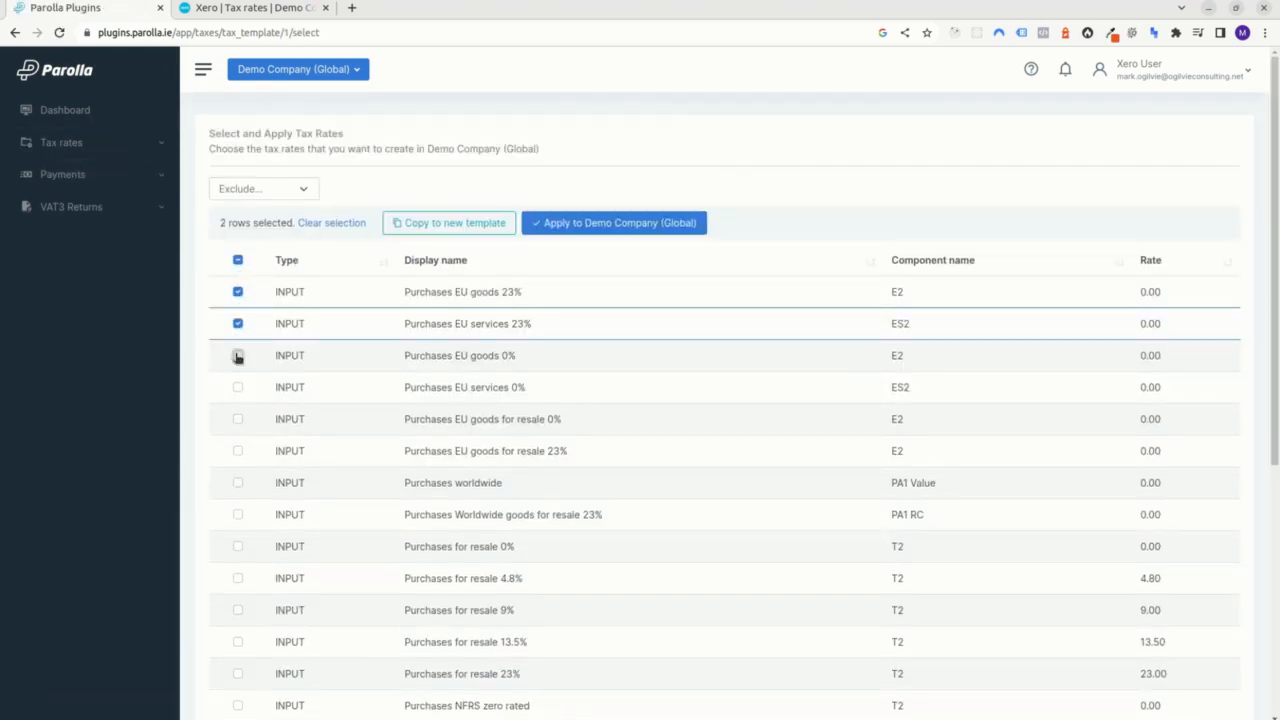
pyautogui.click(237, 356)
pyautogui.click(238, 388)
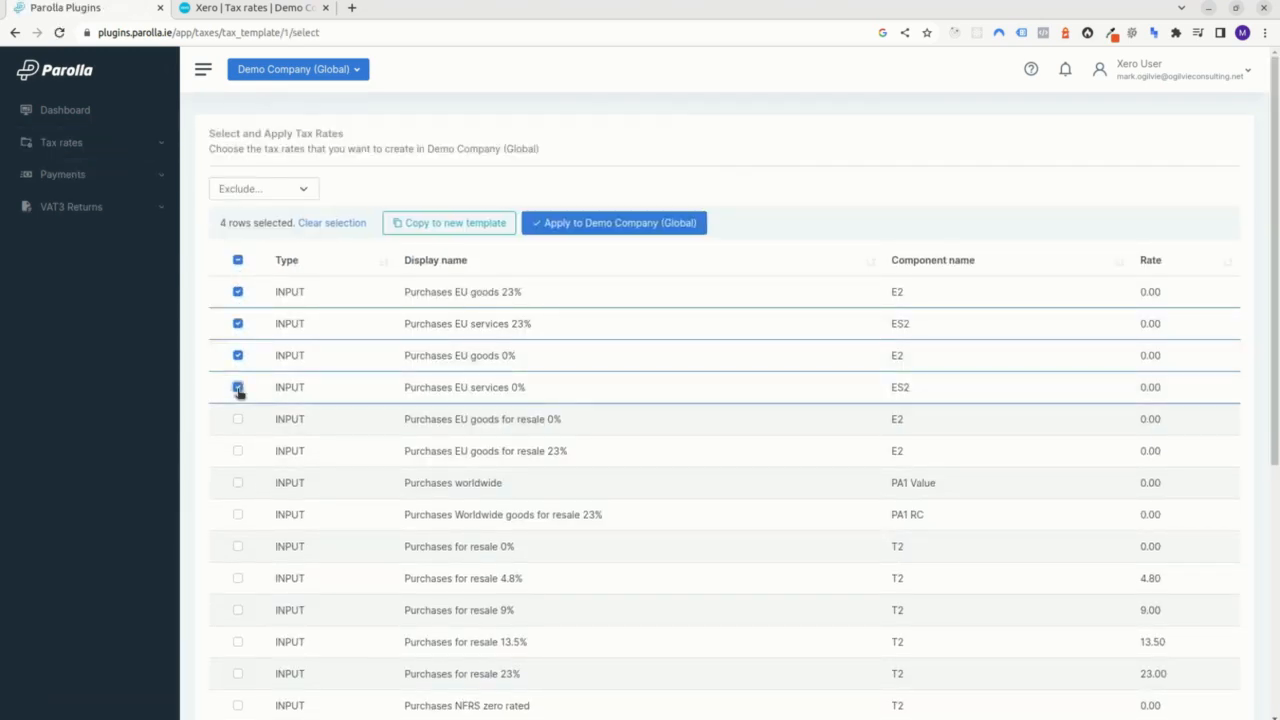
pyautogui.click(438, 224)
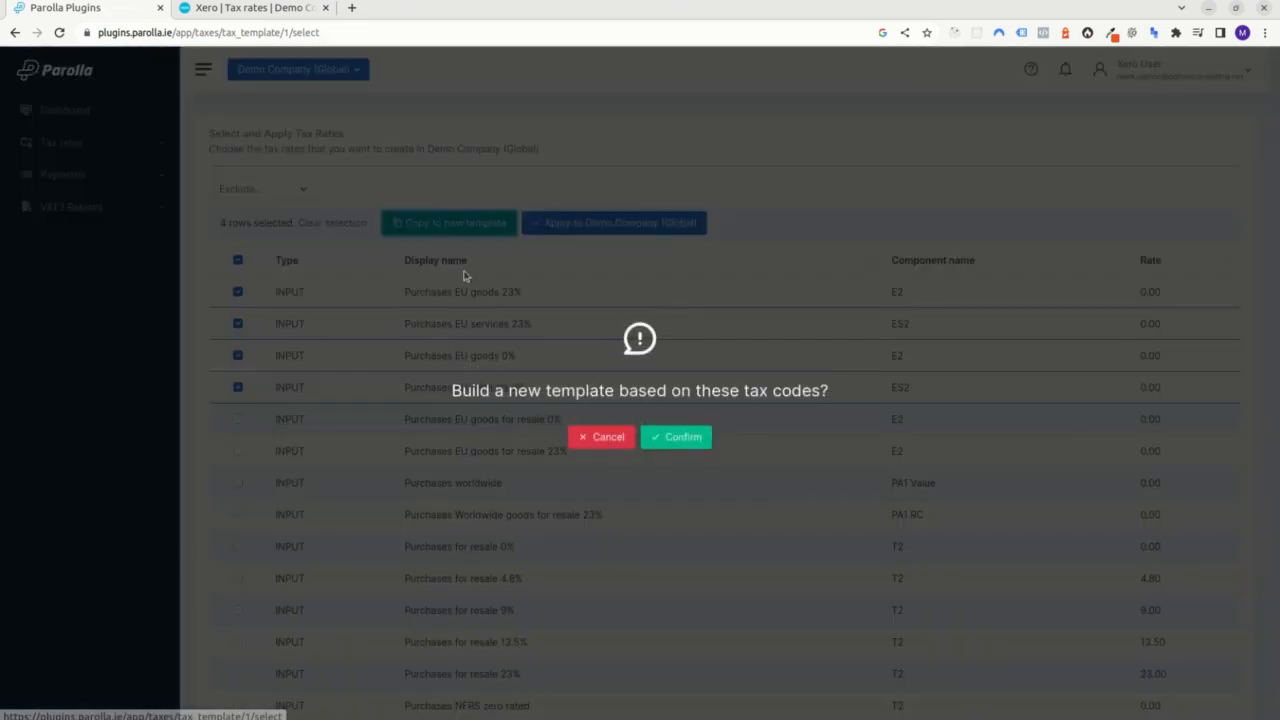
pyautogui.click(675, 441)
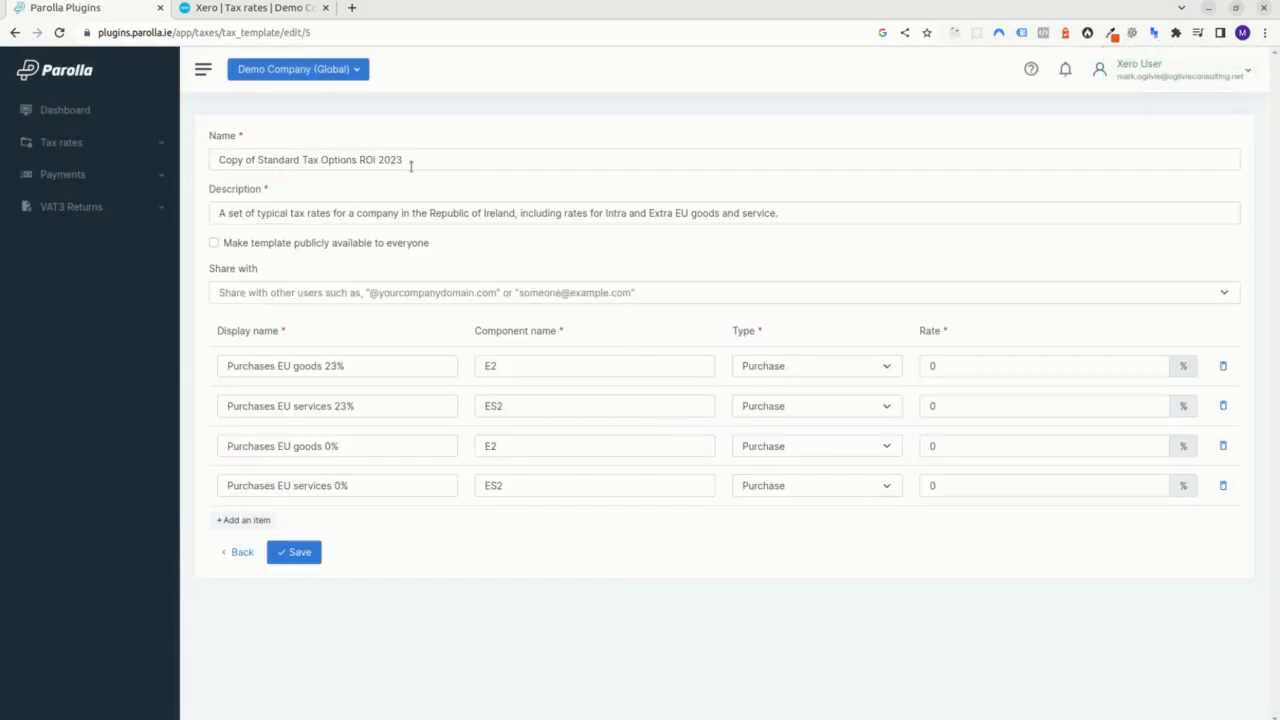
# Rename the copied tax rate template as "My custom tax options".
pyautogui.moveTo(295, 161); pyautogui.dragTo(100, 162)
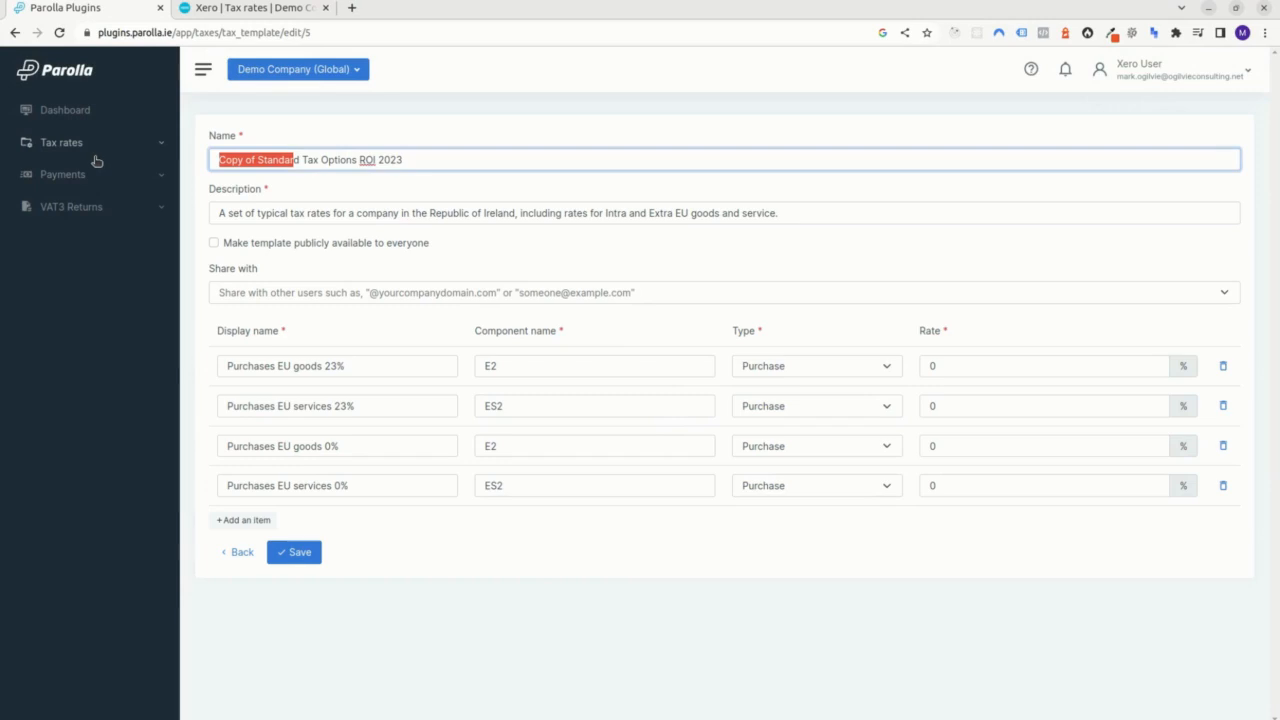
pyautogui.write('My custom tax')
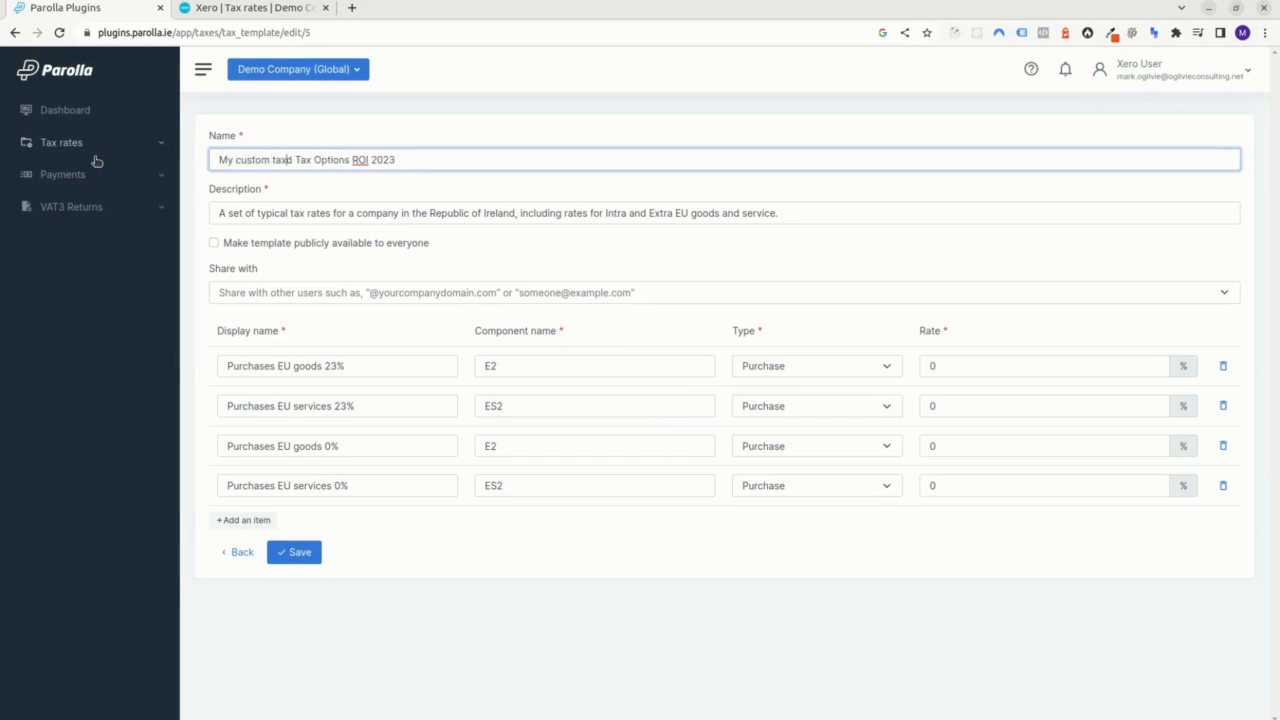
pyautogui.press('Delete')
pyautogui.press('Delete')
pyautogui.press('Delete')
pyautogui.press('Delete')
pyautogui.press('Delete')
pyautogui.press('Delete')
pyautogui.write('o')
pyautogui.press('Delete')
pyautogui.press('Delete')
pyautogui.press('Delete')
pyautogui.press('Delete')
pyautogui.press('Delete')
pyautogui.press('Delete')
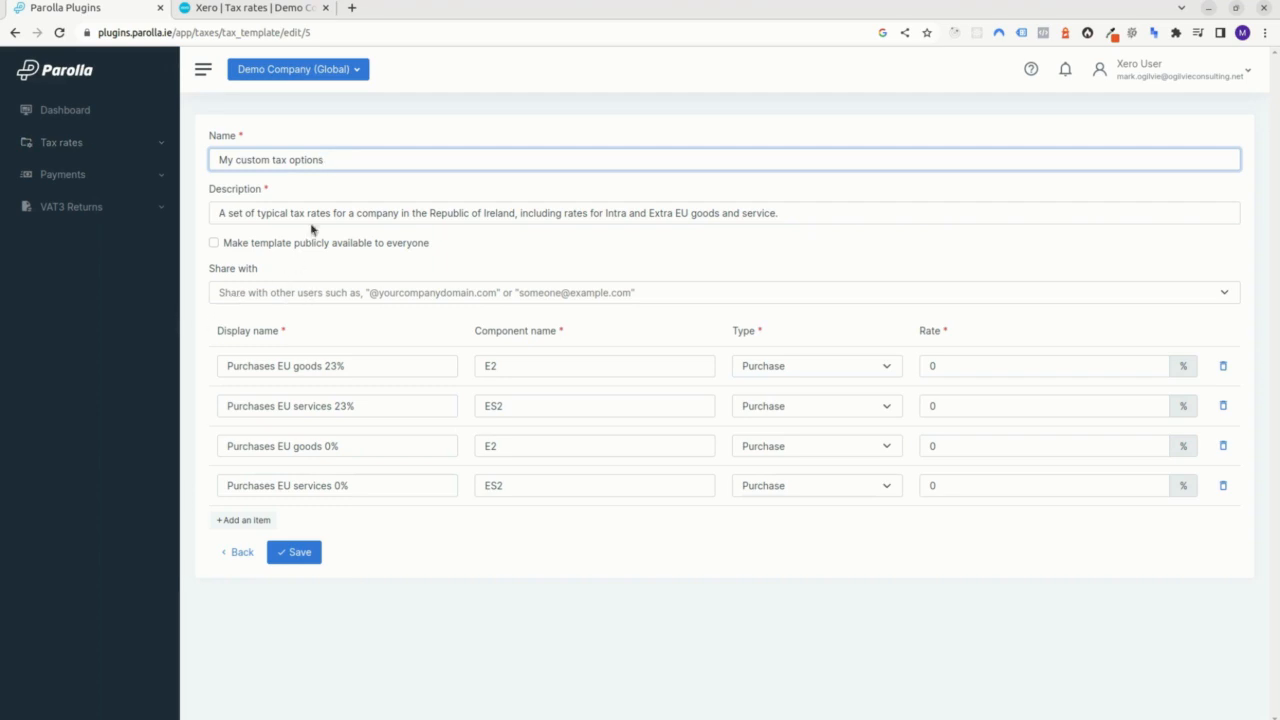
# Try making the template publicly available to everyone, revert that option, and open the field for sharing with other users.
pyautogui.click(213, 243)
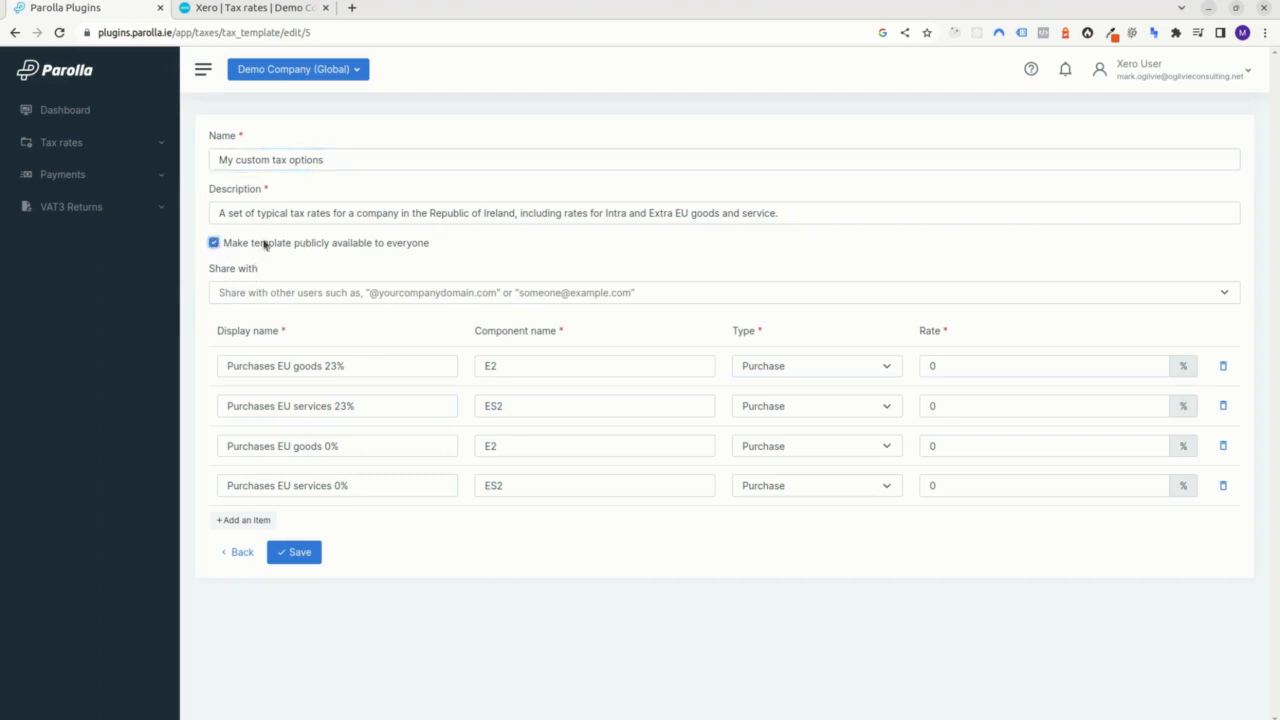
pyautogui.click(215, 243)
pyautogui.click(627, 292)
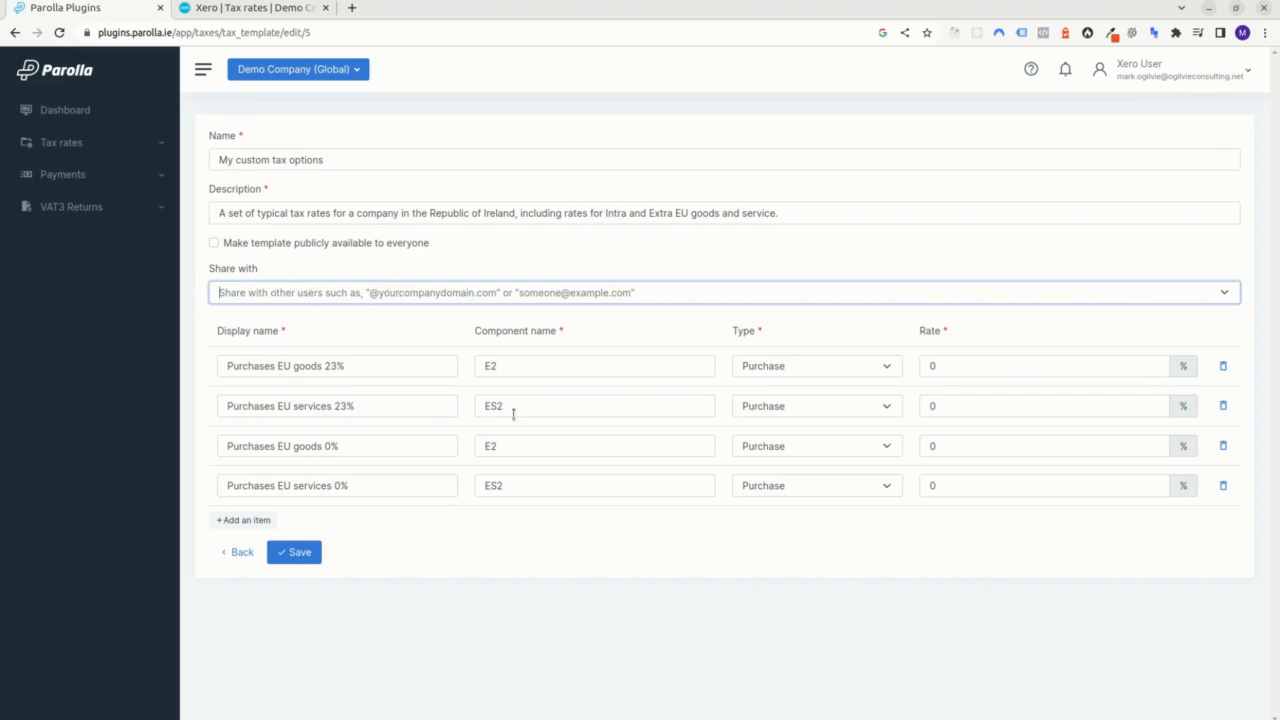
# Add a Purchase tax item named "My made up tax" with component E2 and a 50% rate, and save the template.
pyautogui.click(240, 520)
pyautogui.click(320, 528)
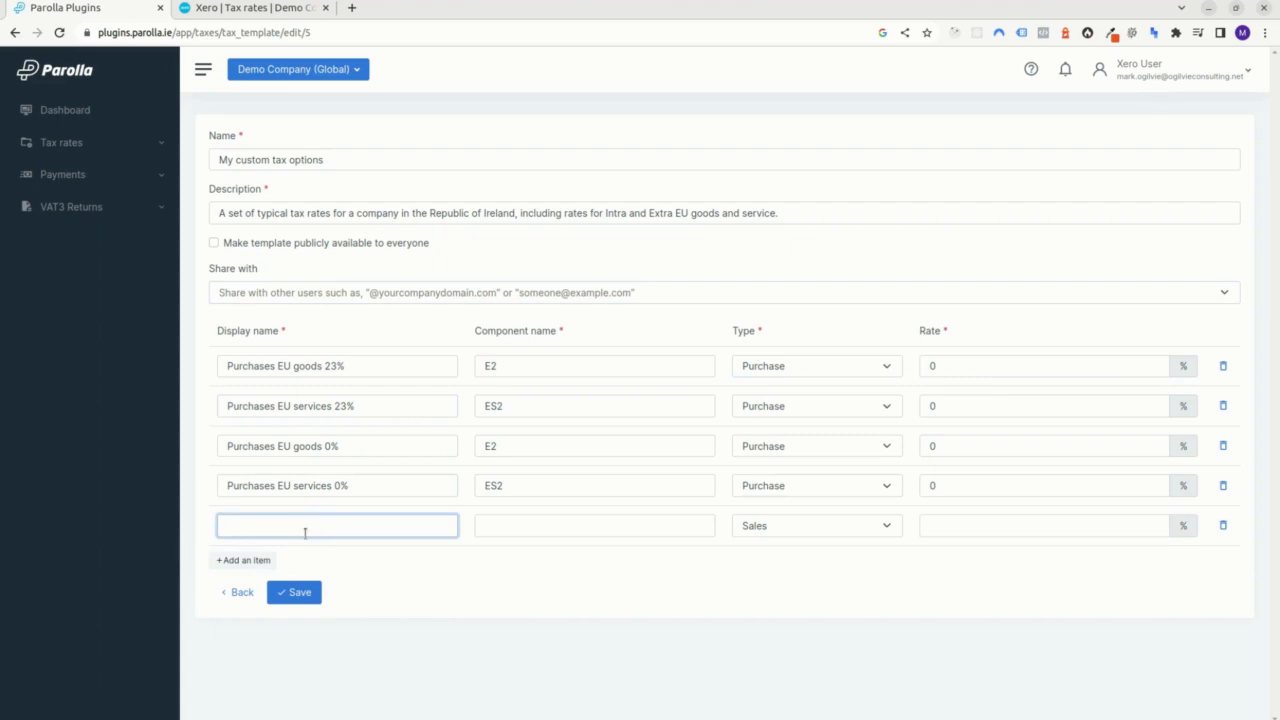
pyautogui.write('My made up tax')
pyautogui.click(529, 525)
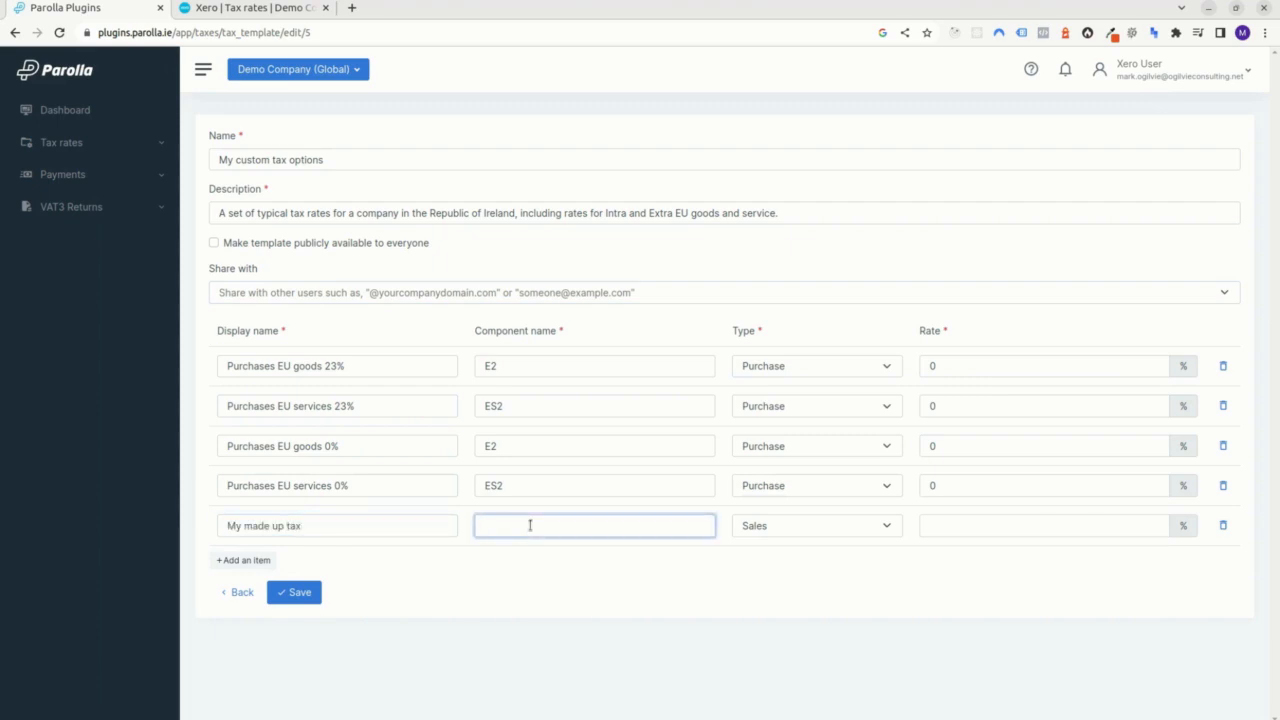
pyautogui.press('Tab')
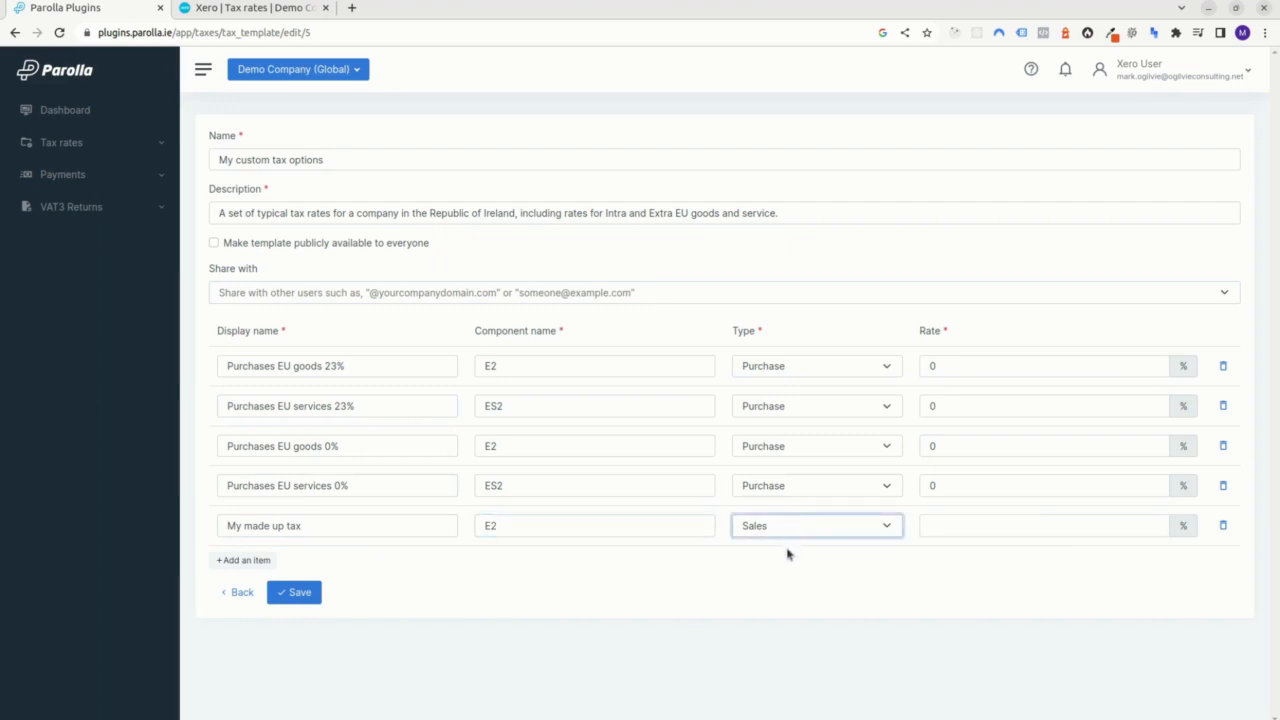
pyautogui.press('Up')
pyautogui.click(949, 530)
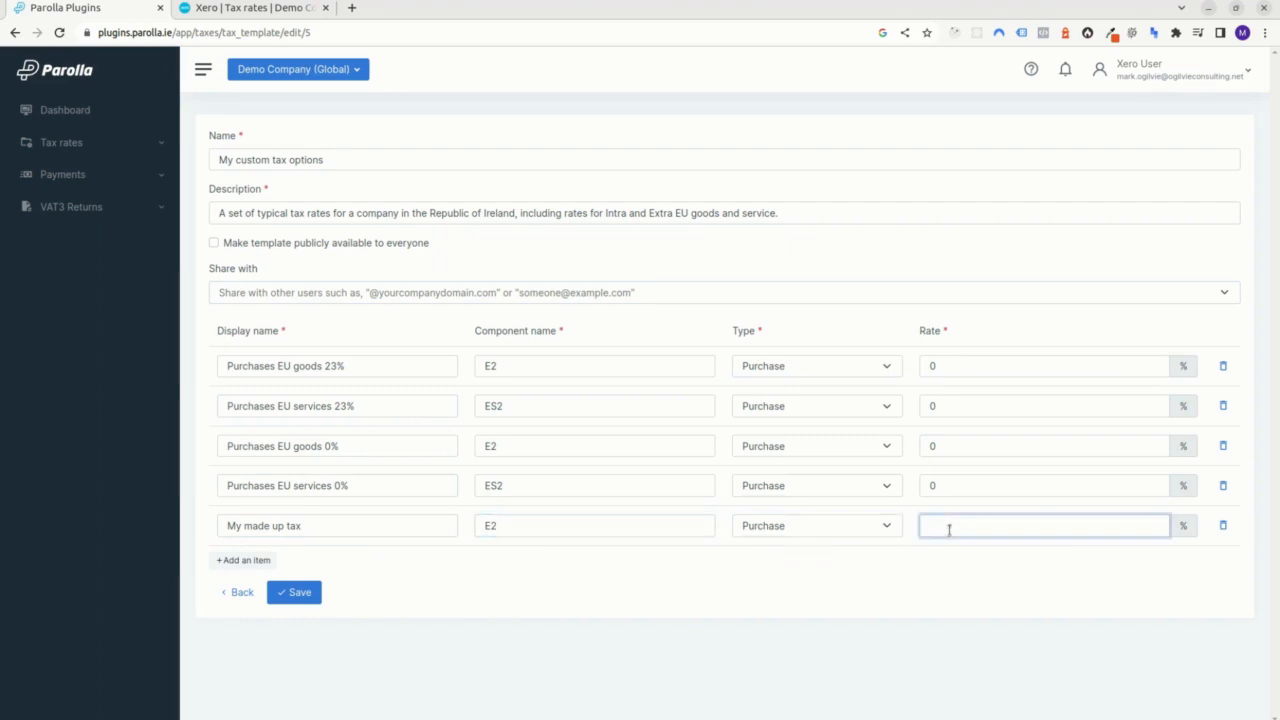
pyautogui.write('50')
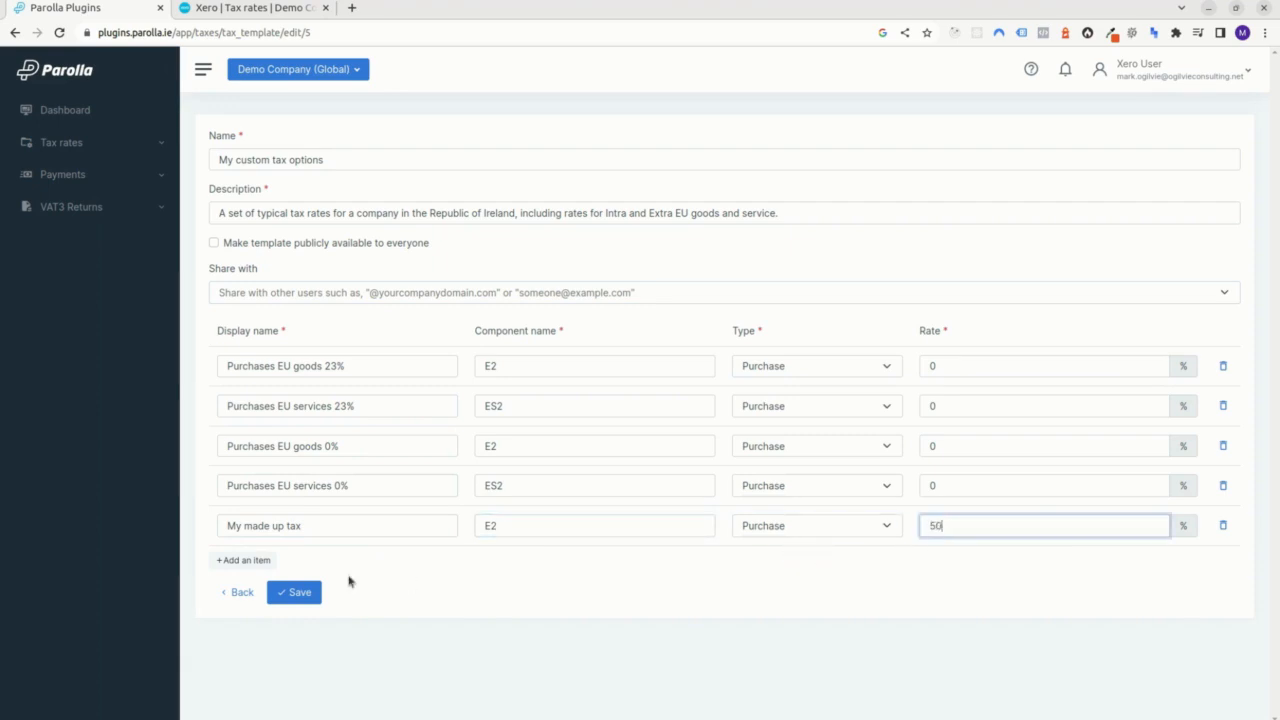
pyautogui.click(299, 592)
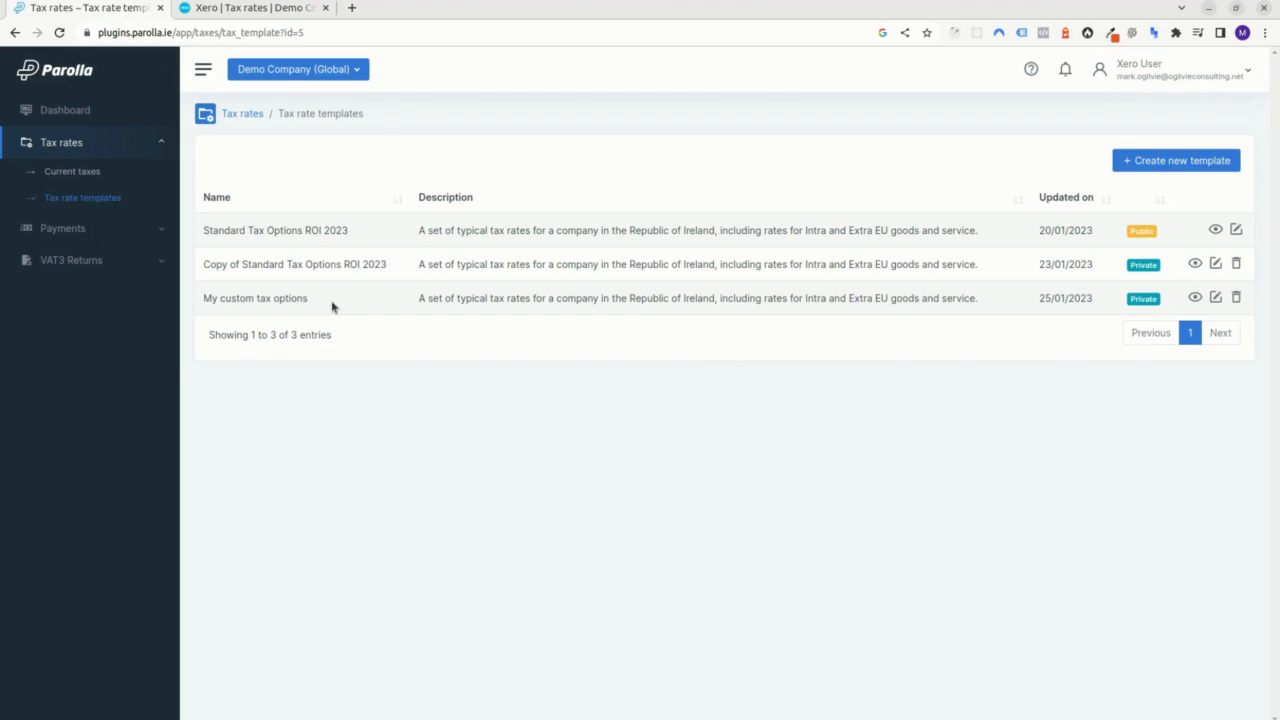
# Apply only My made up tax from the My custom tax options template to Demo Company (Global), confirming its creation in Xero.
pyautogui.click(1210, 299)
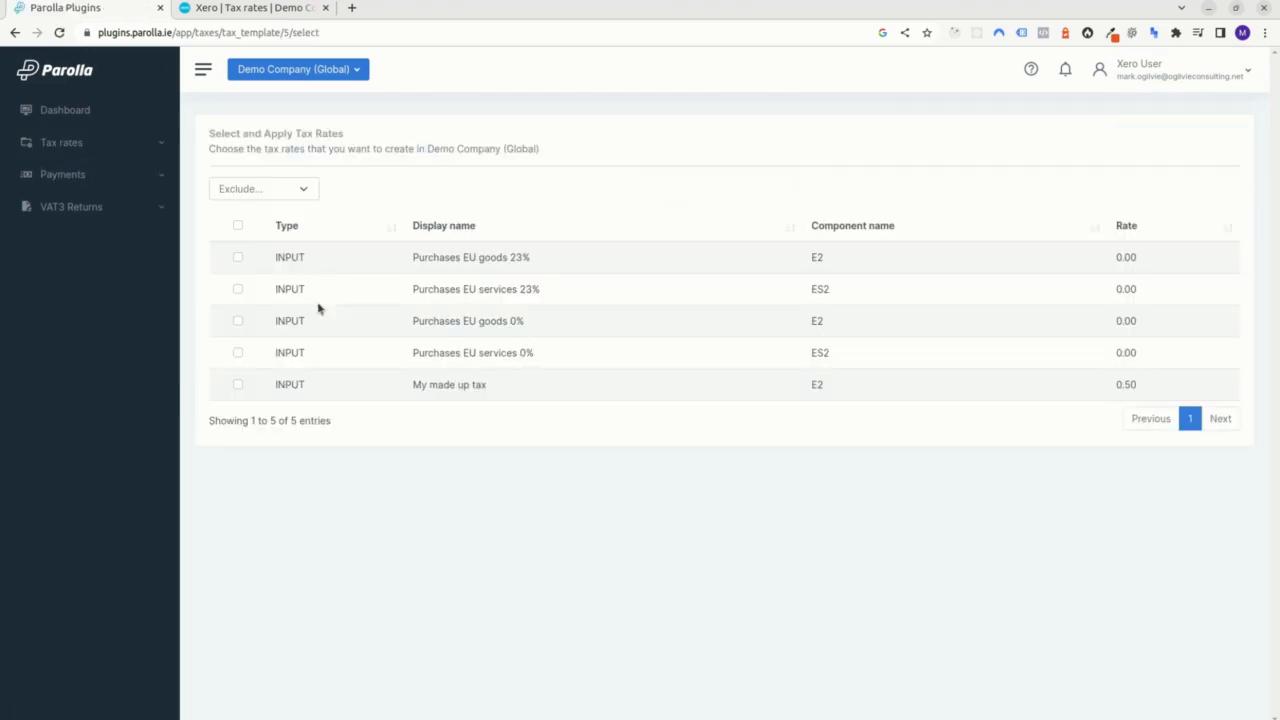
pyautogui.click(238, 384)
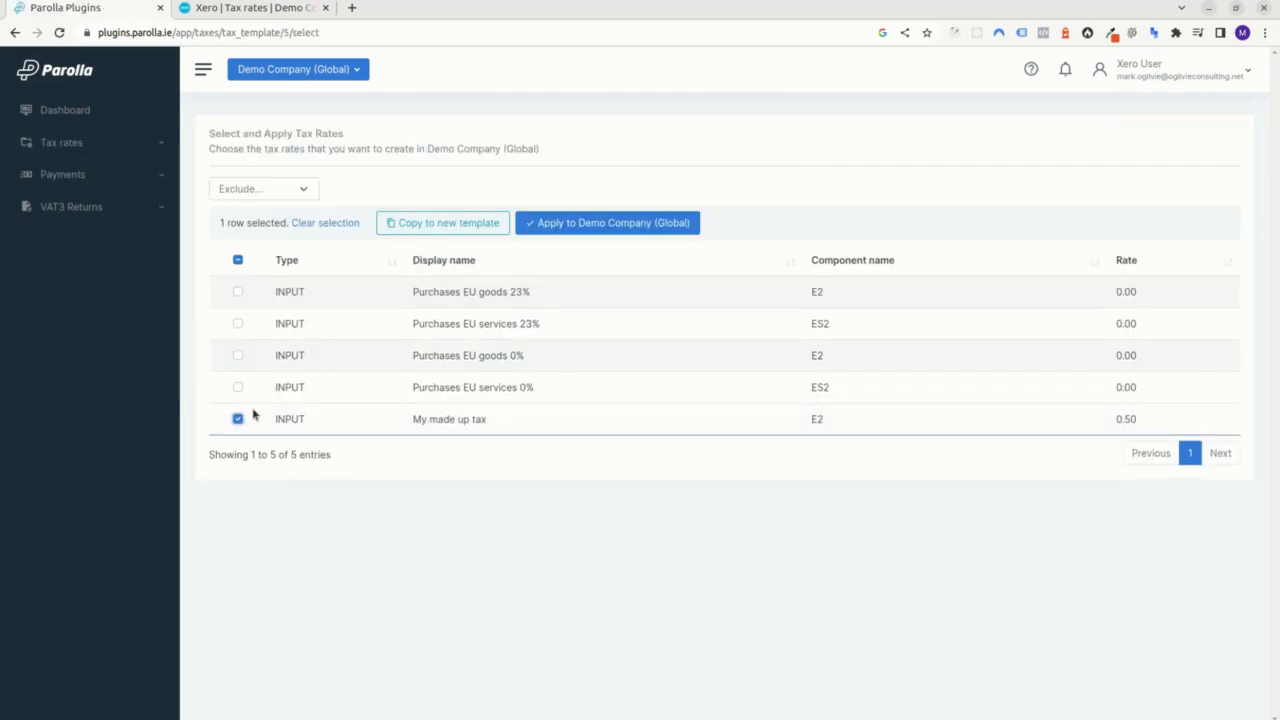
pyautogui.click(616, 227)
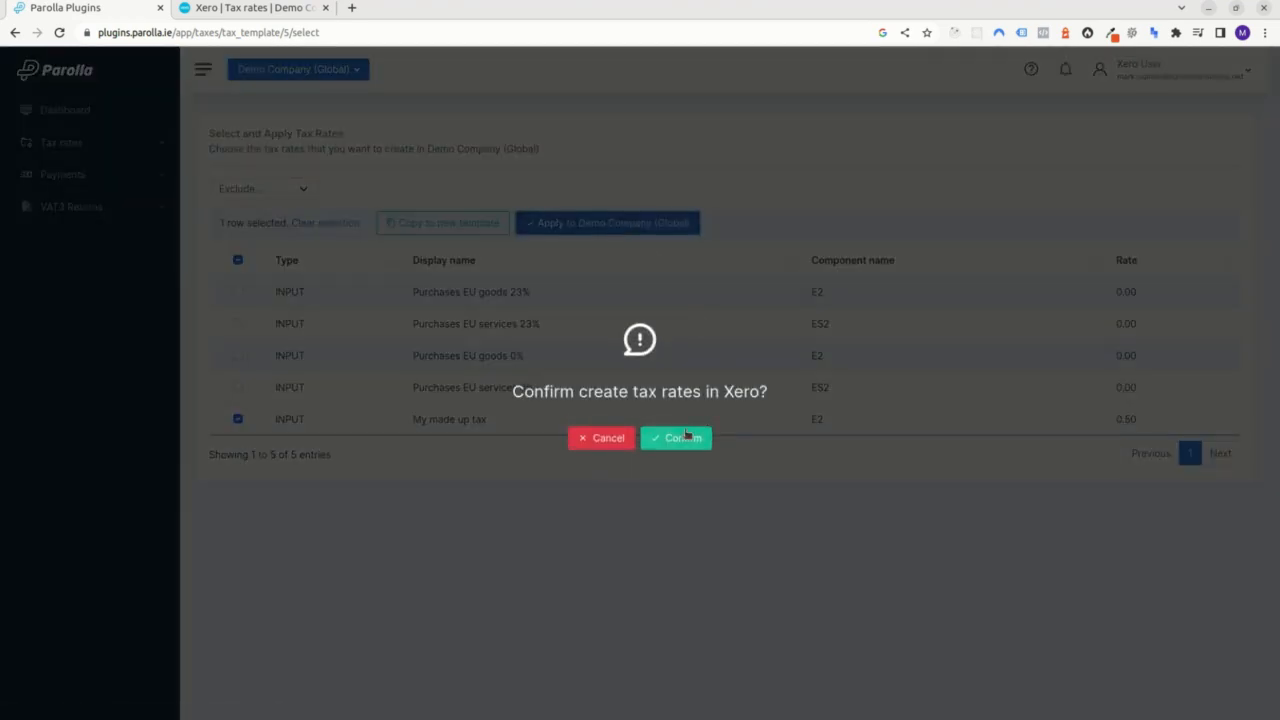
pyautogui.click(685, 436)
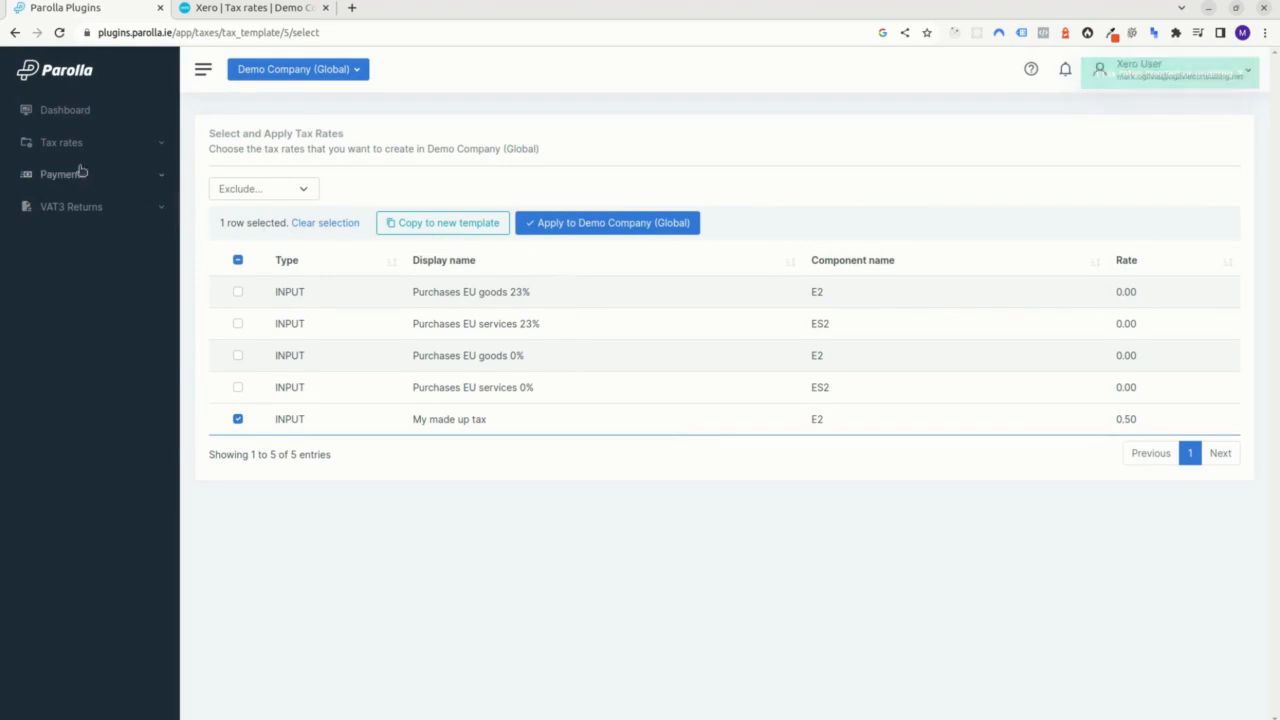
# Open the My custom tax options template for editing to review its rates, and return to the template list.
pyautogui.click(66, 174)
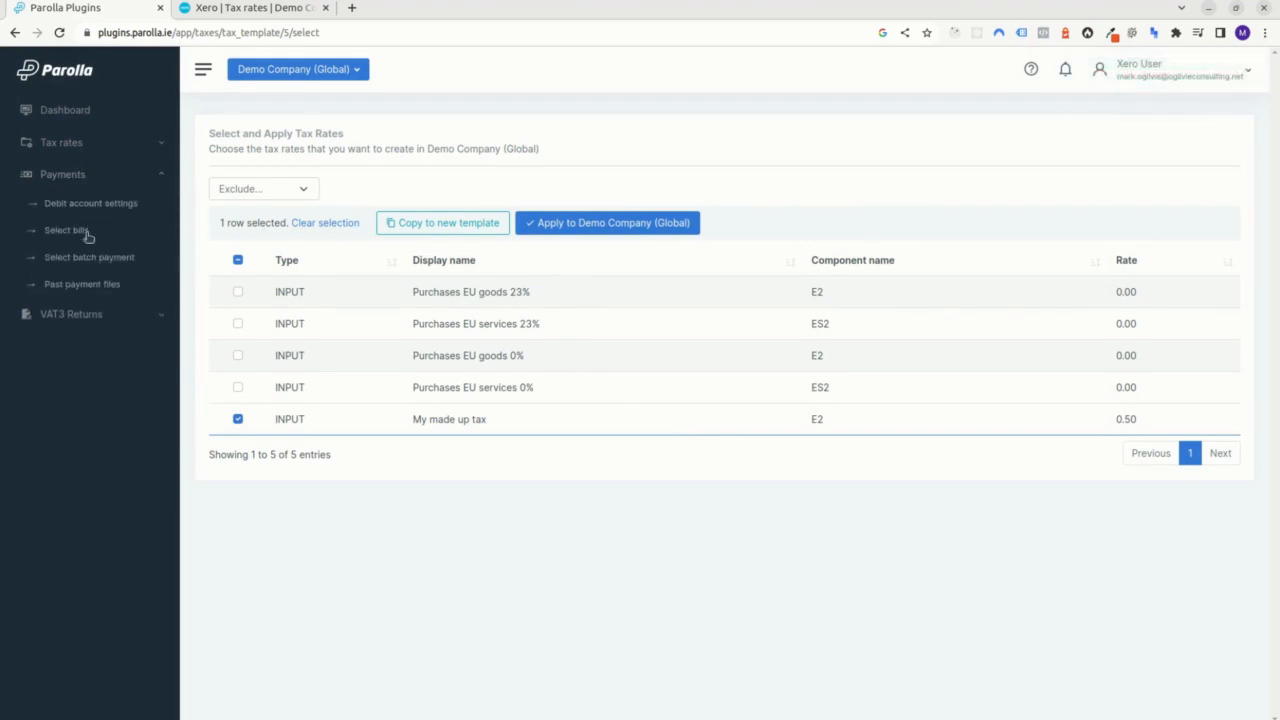
pyautogui.click(64, 145)
pyautogui.click(82, 198)
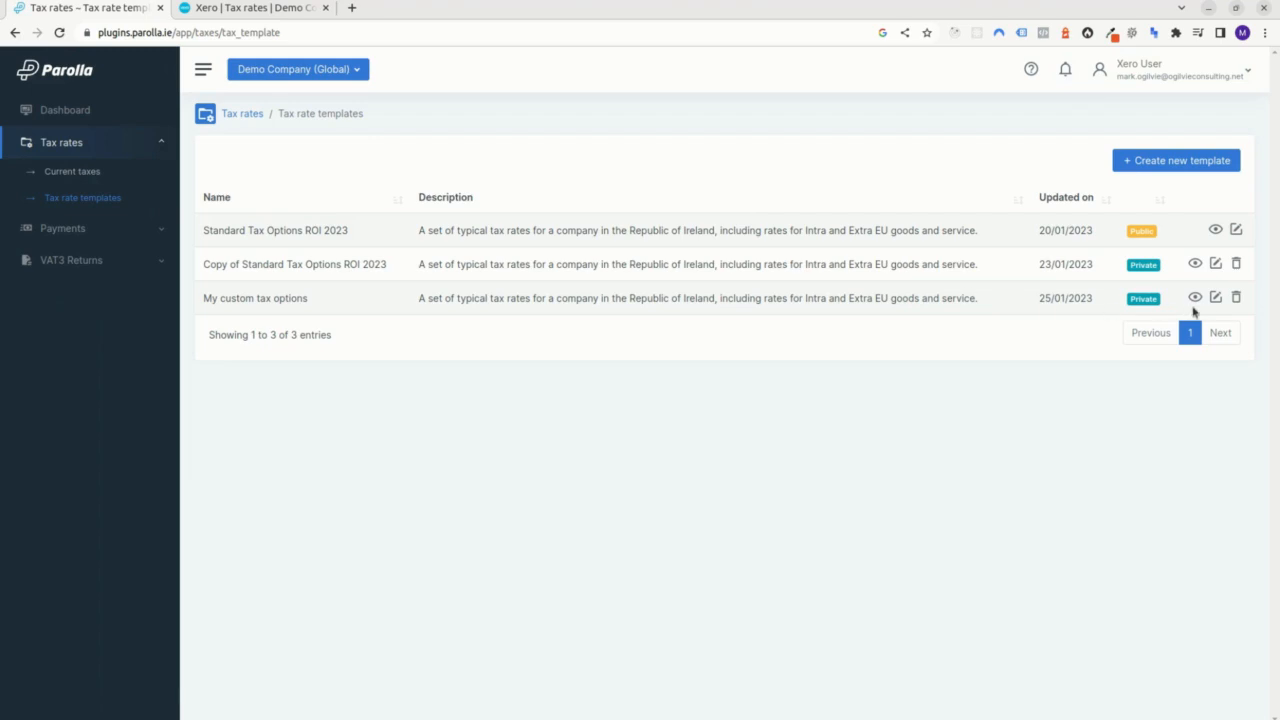
pyautogui.click(1215, 297)
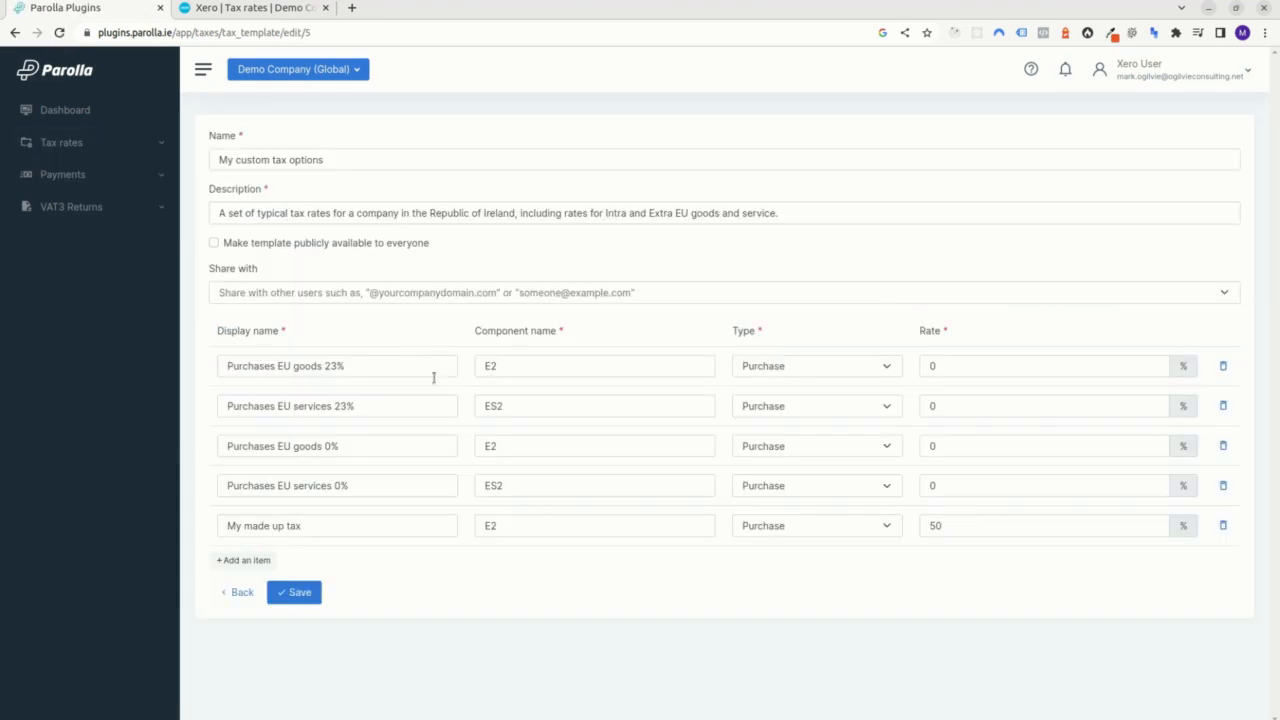
pyautogui.click(244, 593)
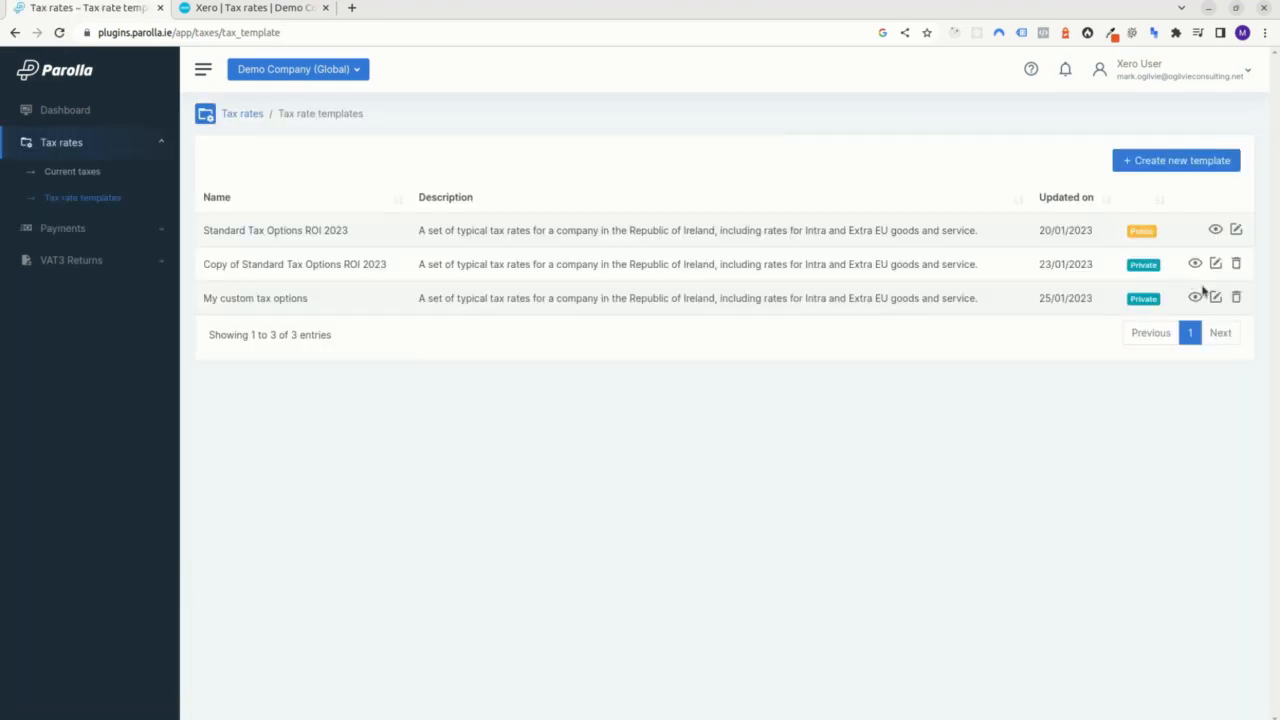
# Delete the My custom tax options and Copy of Standard Tax Options ROI 2023 templates, confirming each deletion.
pyautogui.click(1236, 297)
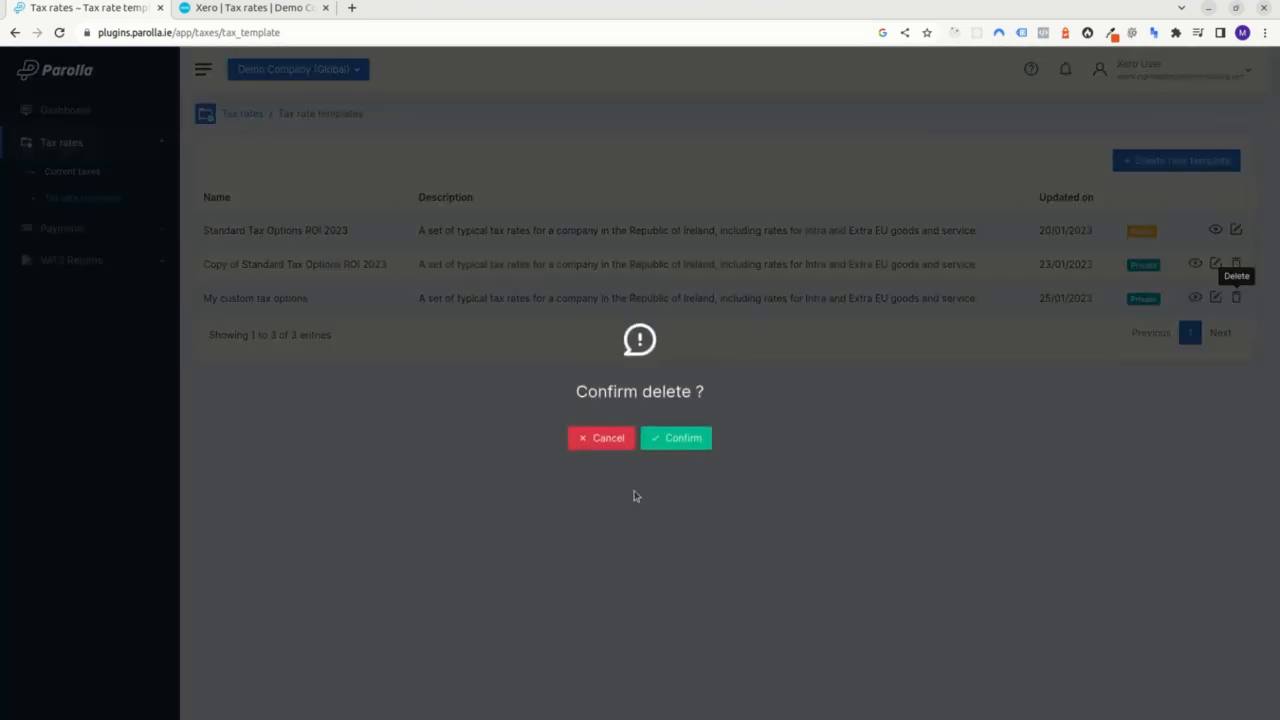
pyautogui.click(674, 440)
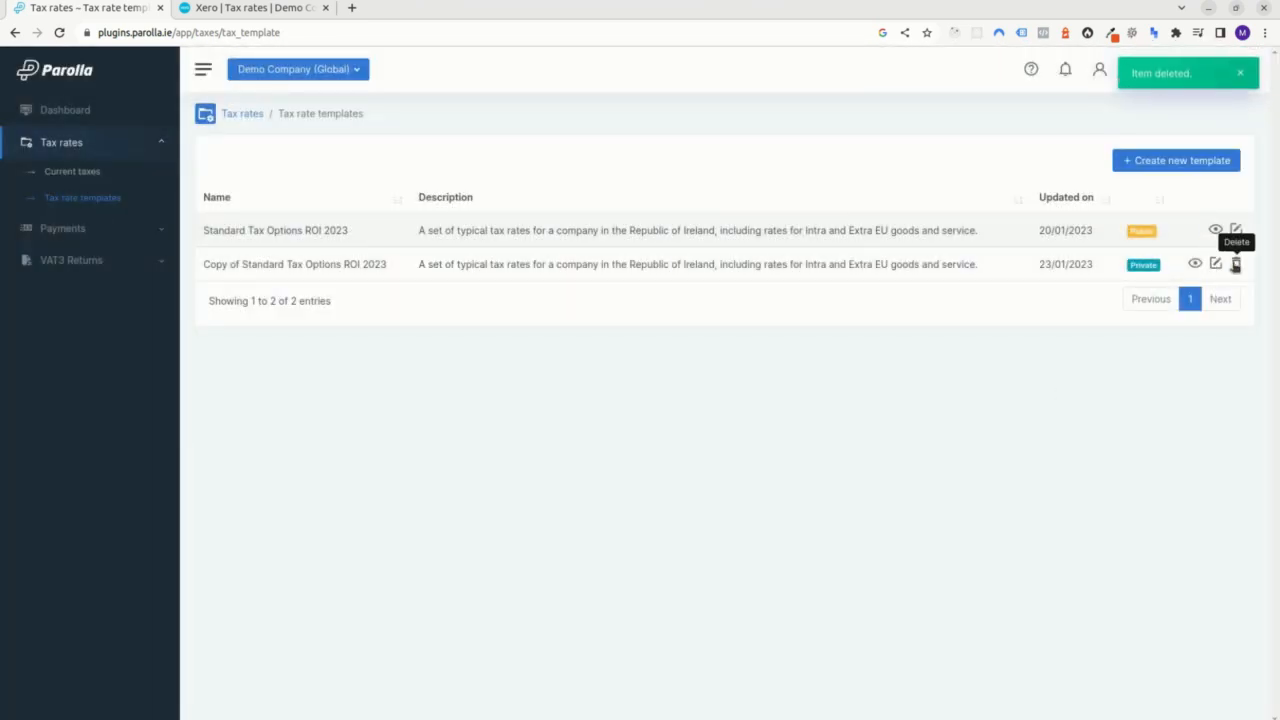
pyautogui.click(1236, 264)
pyautogui.click(697, 437)
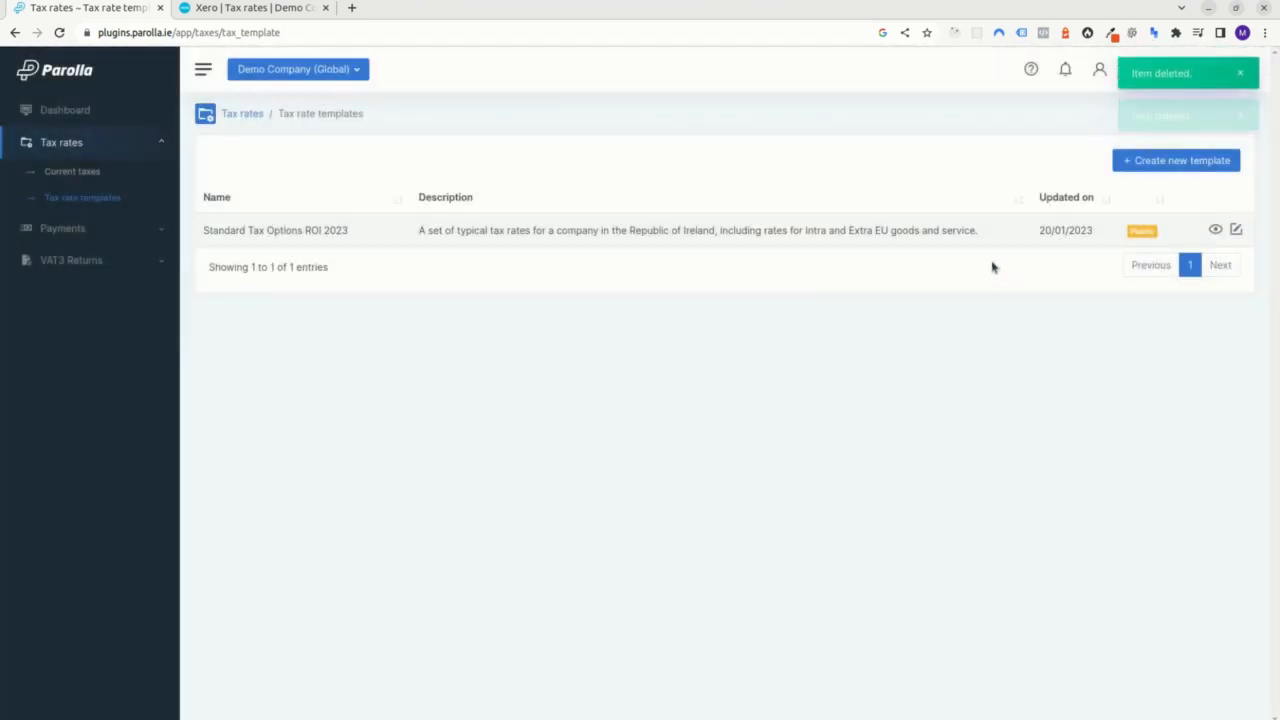